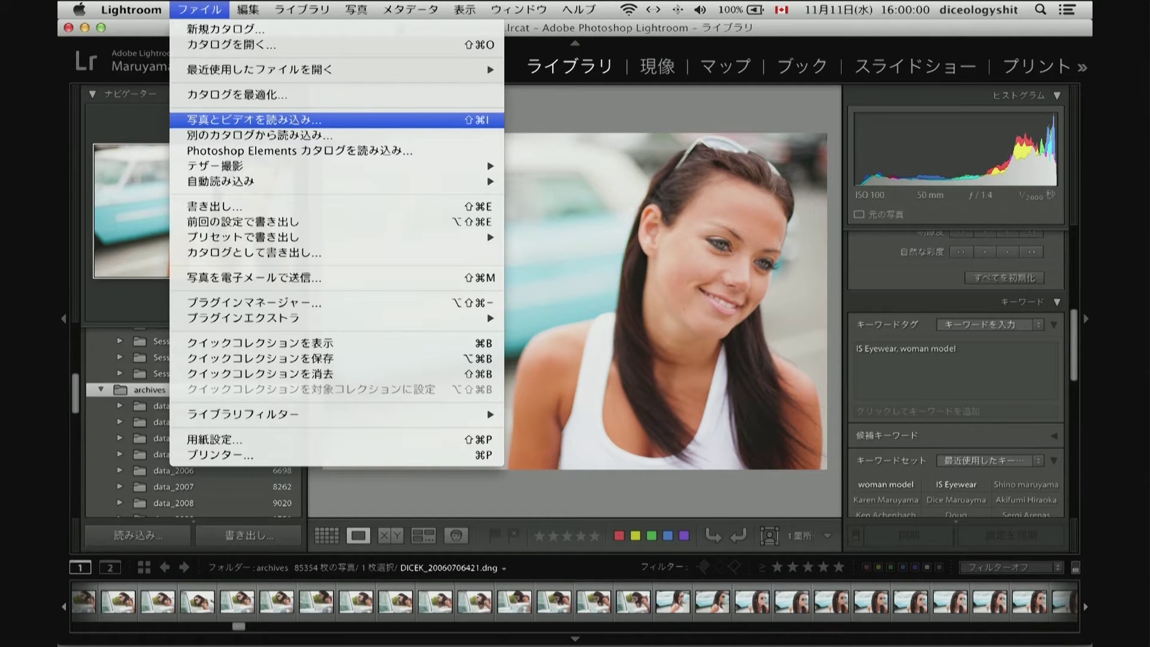
Step: Import the 201 surf-trip photos from the 151024_surfing folder into the Library
left_click(255, 120)
left_click(255, 120)
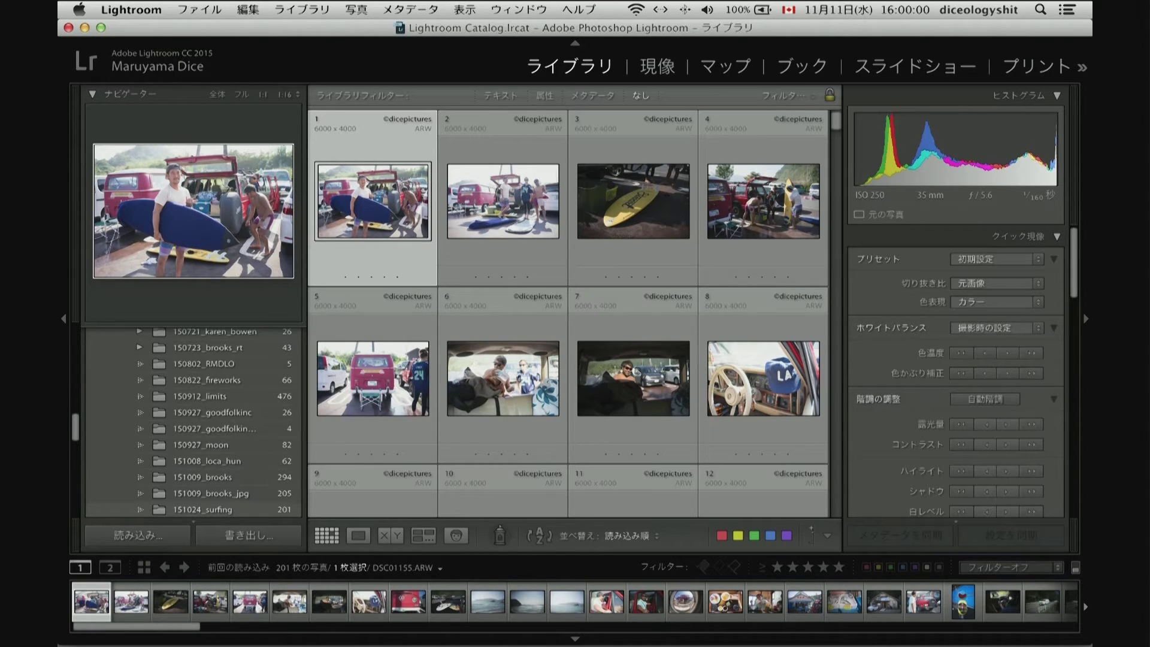
Step: Select all 201 photos and start a new collection from the Collections panel
key("super+a")
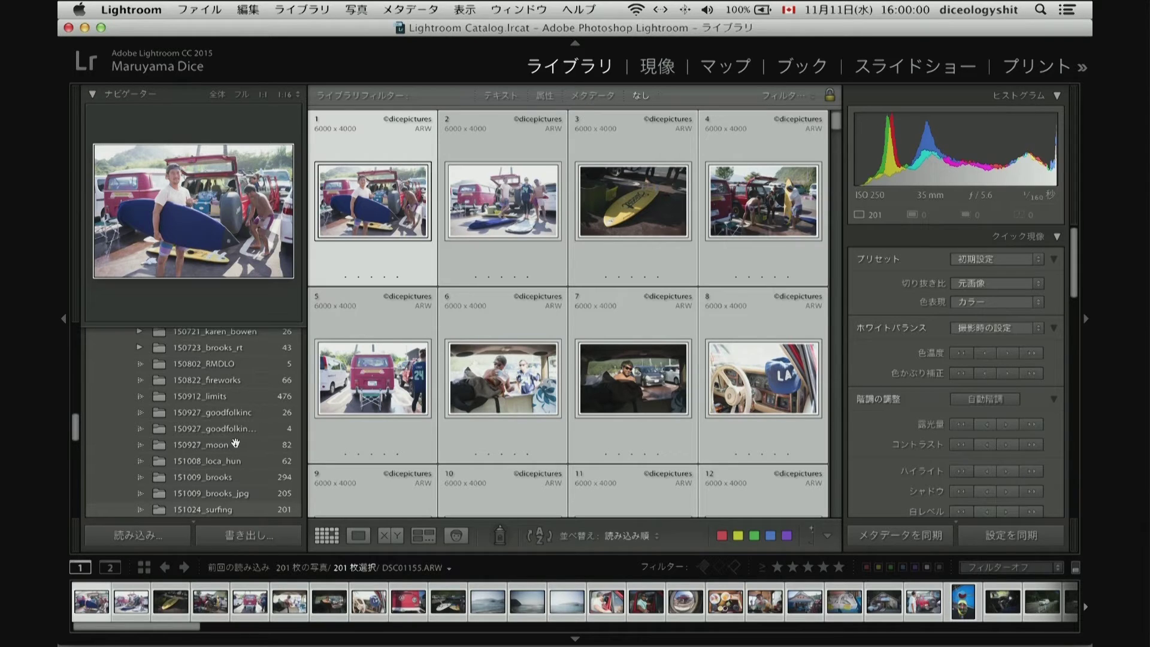
scroll(235, 443, "down", 5)
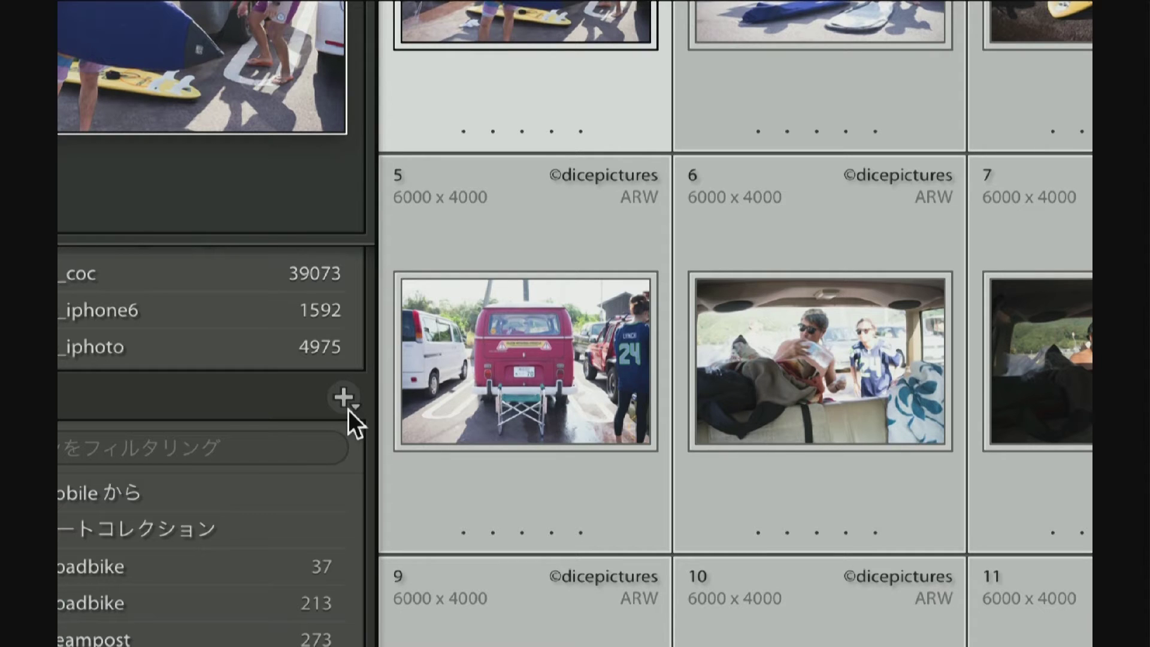
left_click(293, 395)
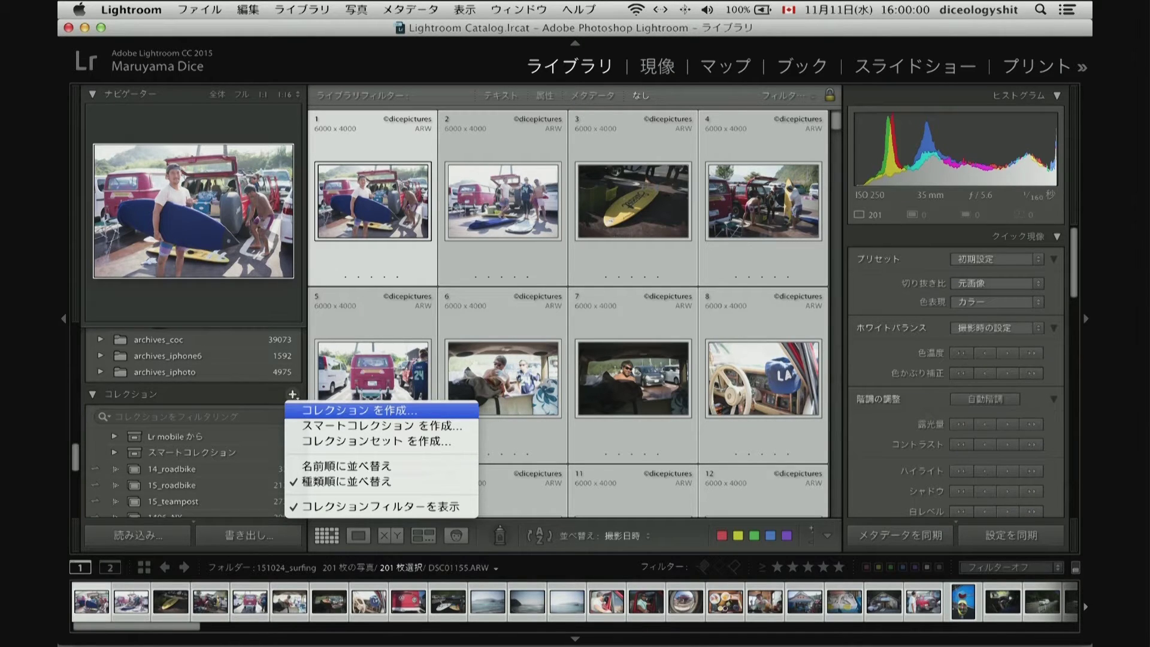
left_click(353, 410)
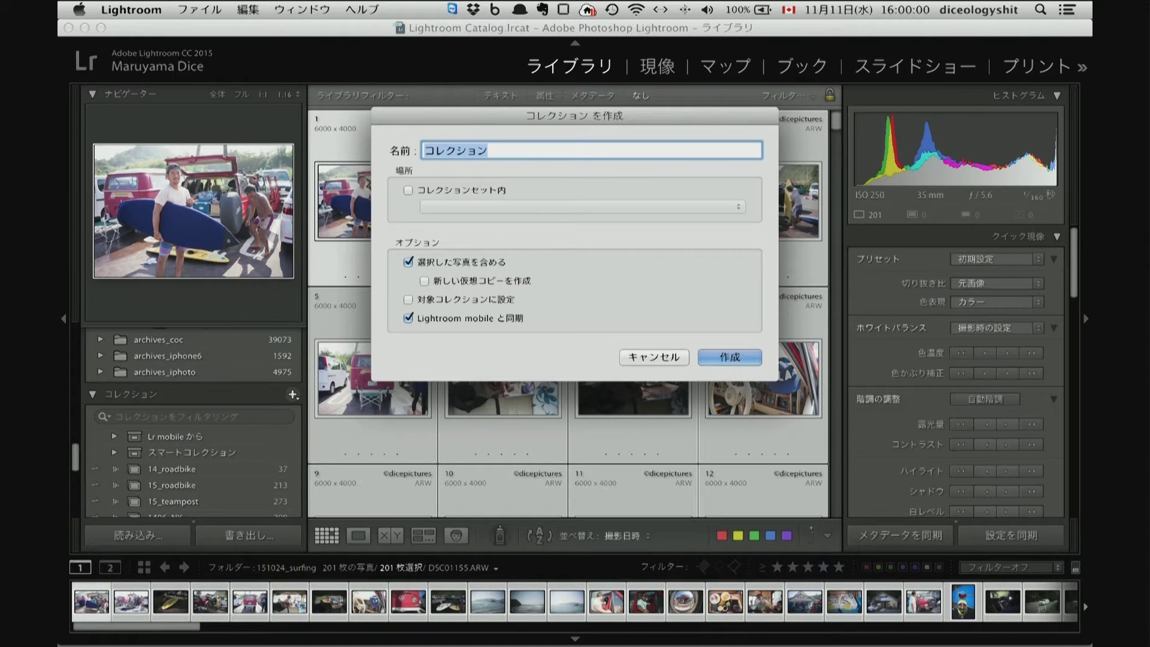
Step: Create the collection 1510_tosa_surf_trip with the selected photos and Lightroom mobile sync on
type("1510_tosa_surf_trip")
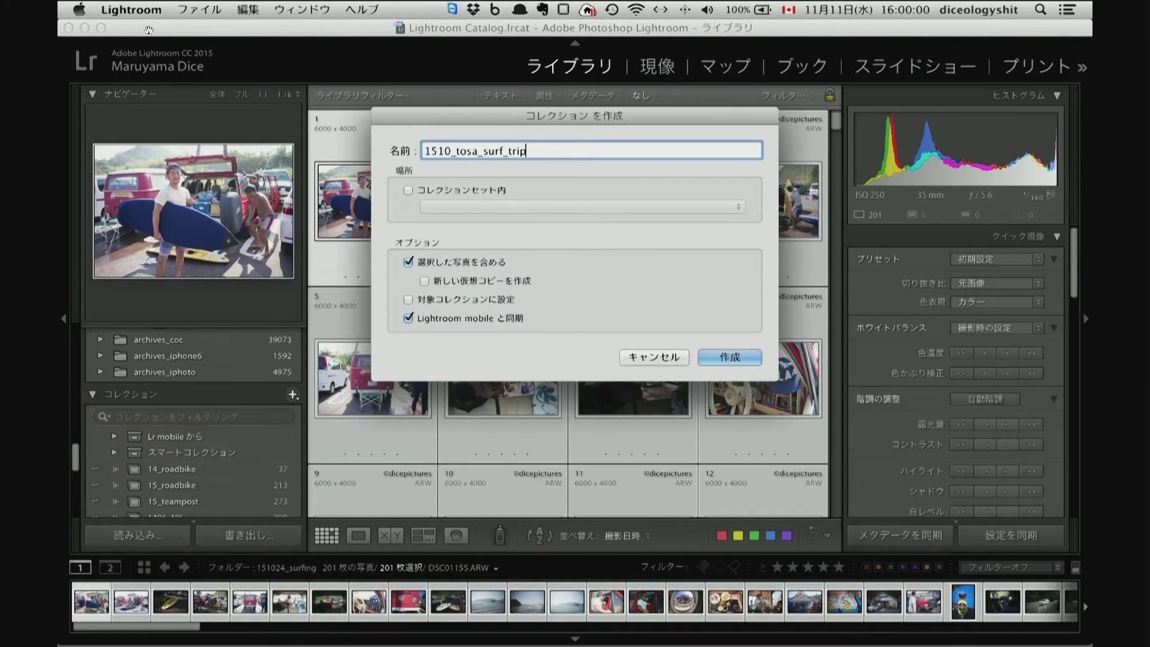
key("Return")
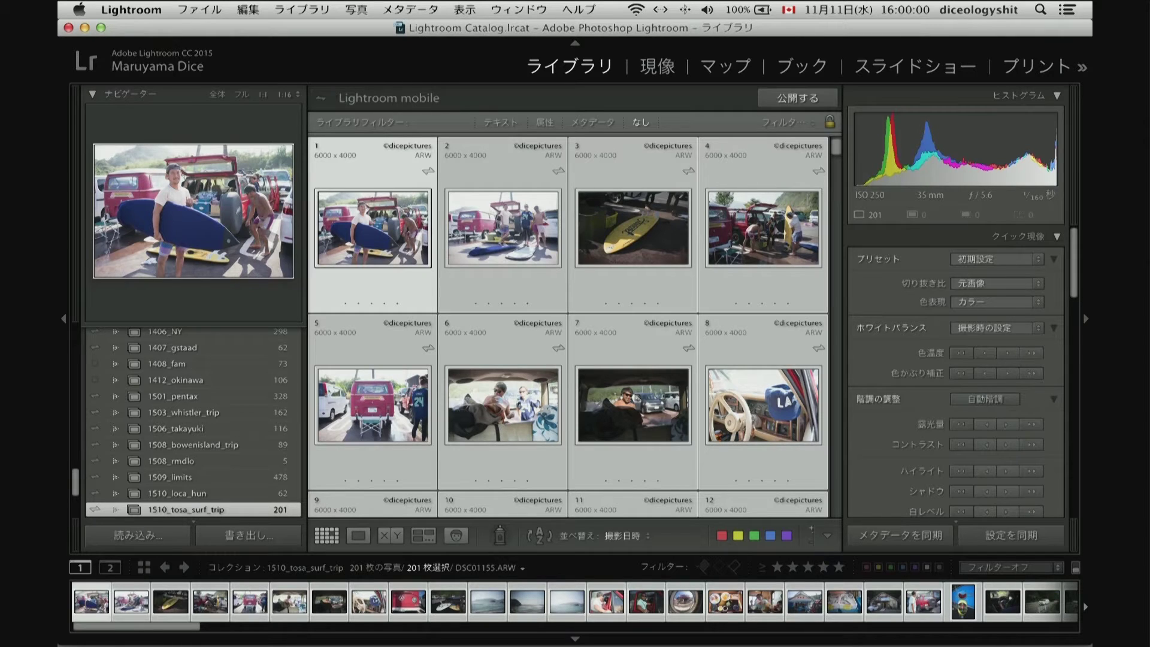
Step: Bring up the File menu's import commands
left_click(199, 9)
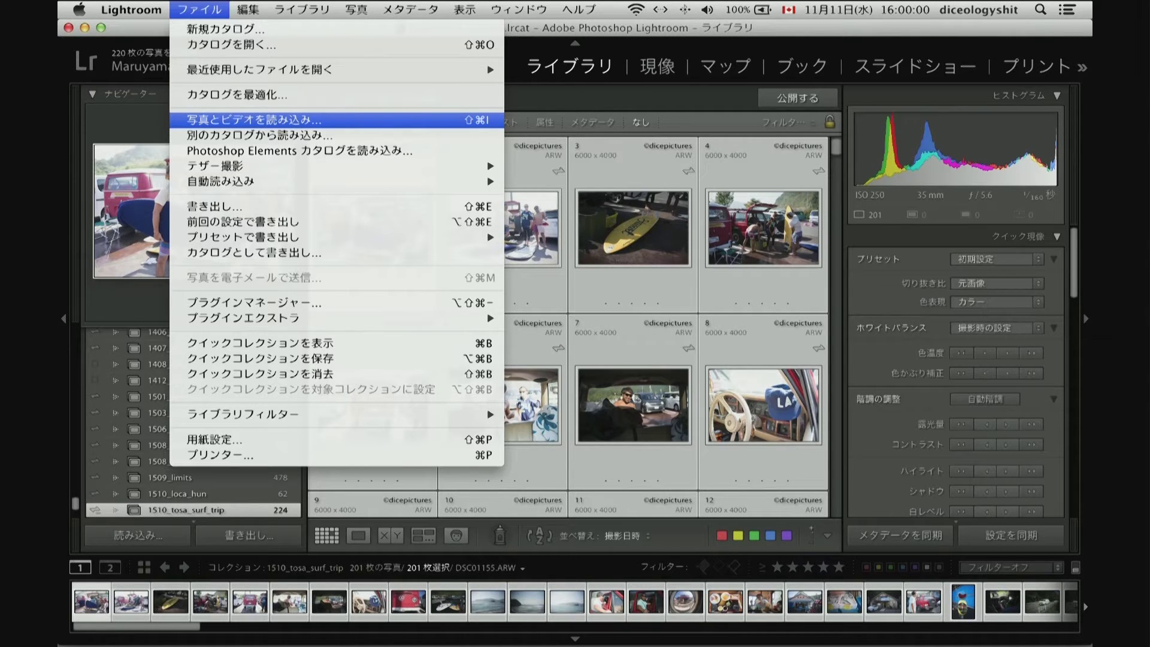
Step: Import the iPhone photos, organized into folders by date
left_click(251, 120)
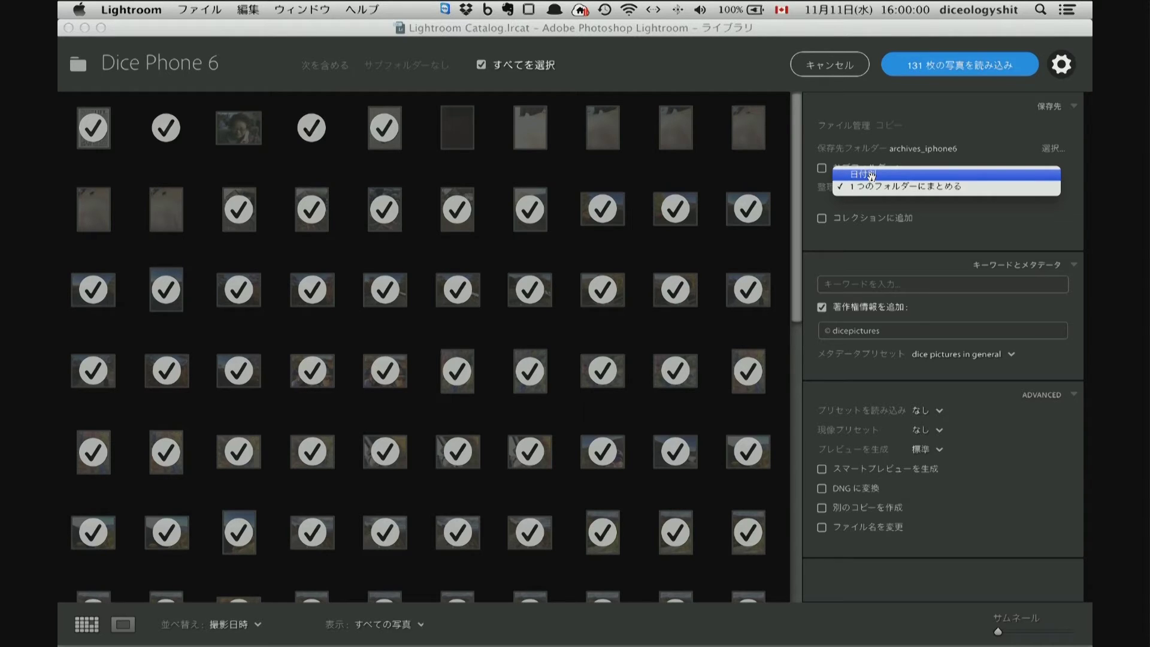
left_click(869, 175)
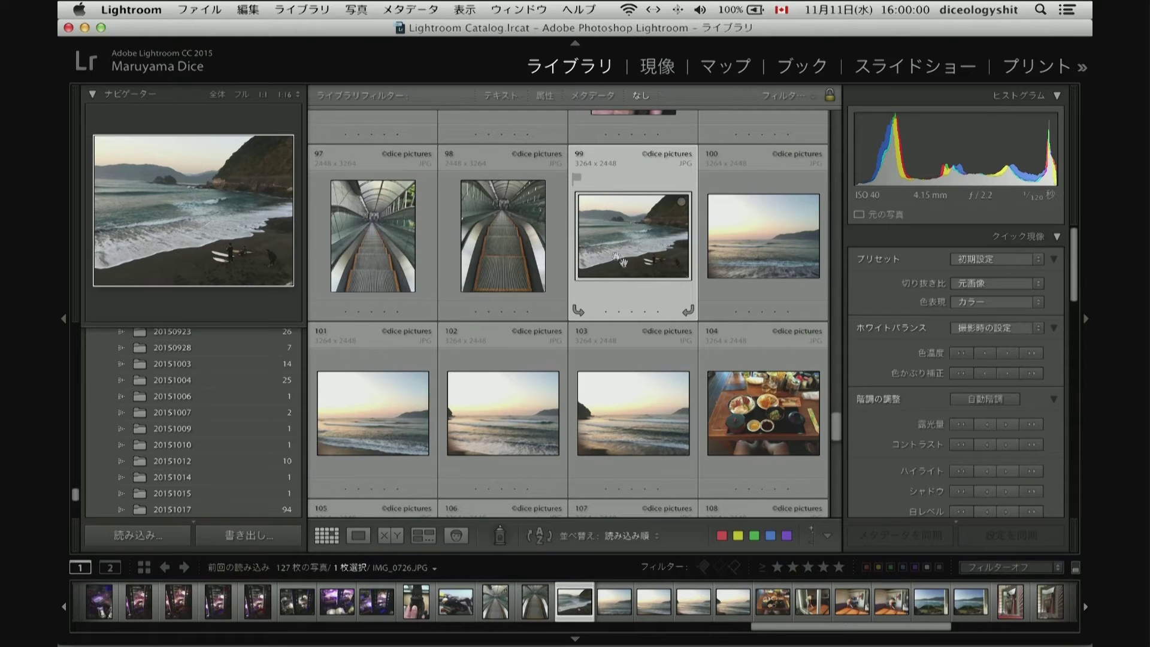
Step: Extend the selection from photo 99 through photo 126, selecting 28 photos
mouse_move(633, 236)
key("shift+End")
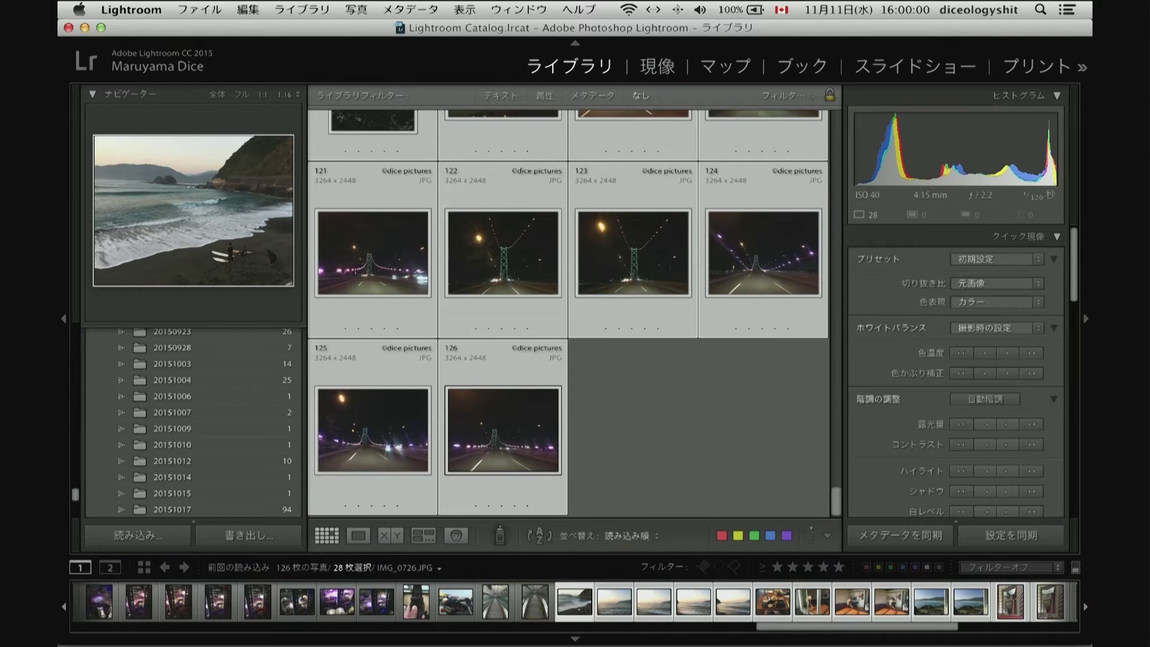
Step: Add the 28 selected iPhone photos to the 1510_tosa_surf_trip collection, bringing it to 229
left_click_drag(503, 431, 231, 478)
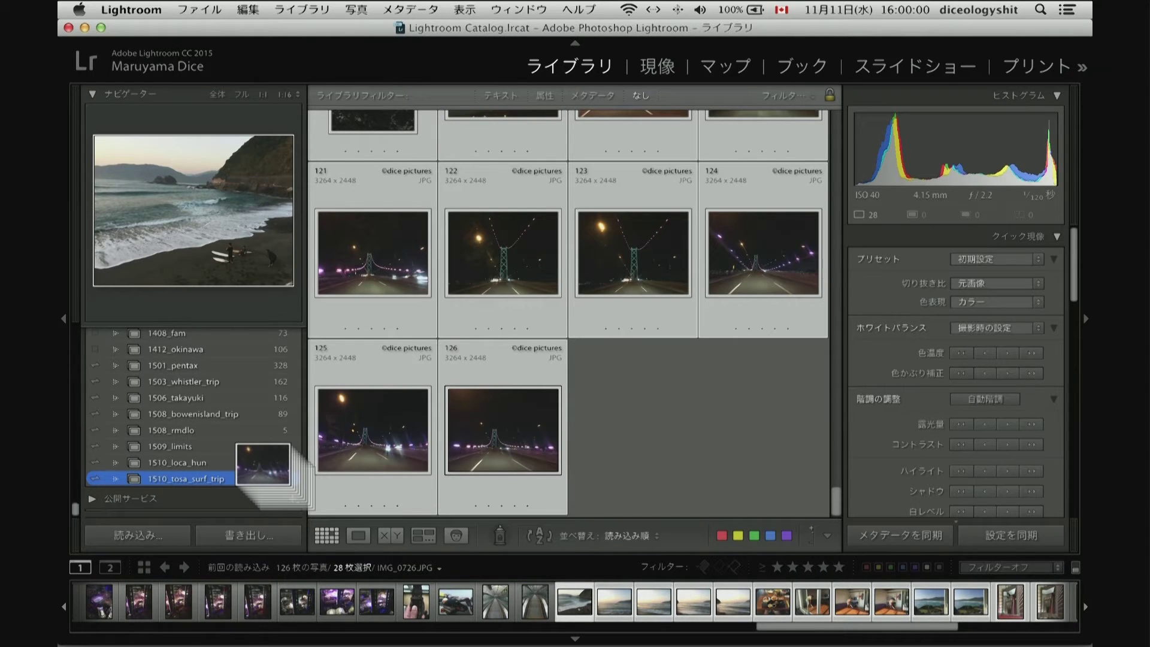
left_click_drag(371, 429, 251, 478)
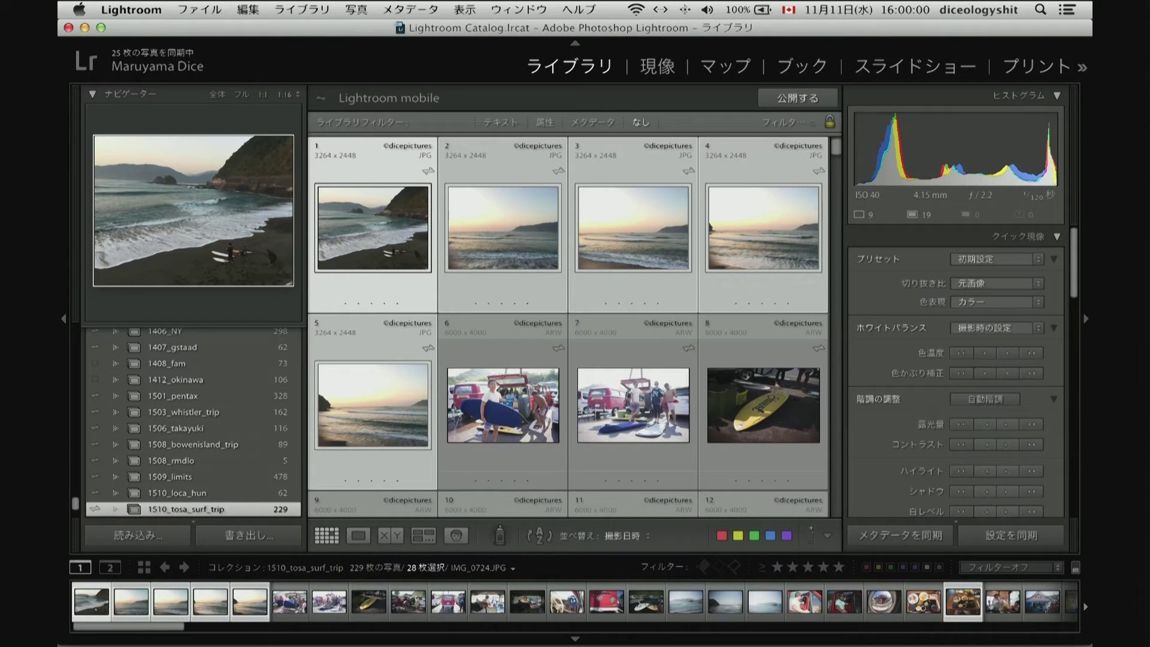
Step: Select all 229 collection photos and bring up the Convert Photos to DNG settings
key("ctrl+a")
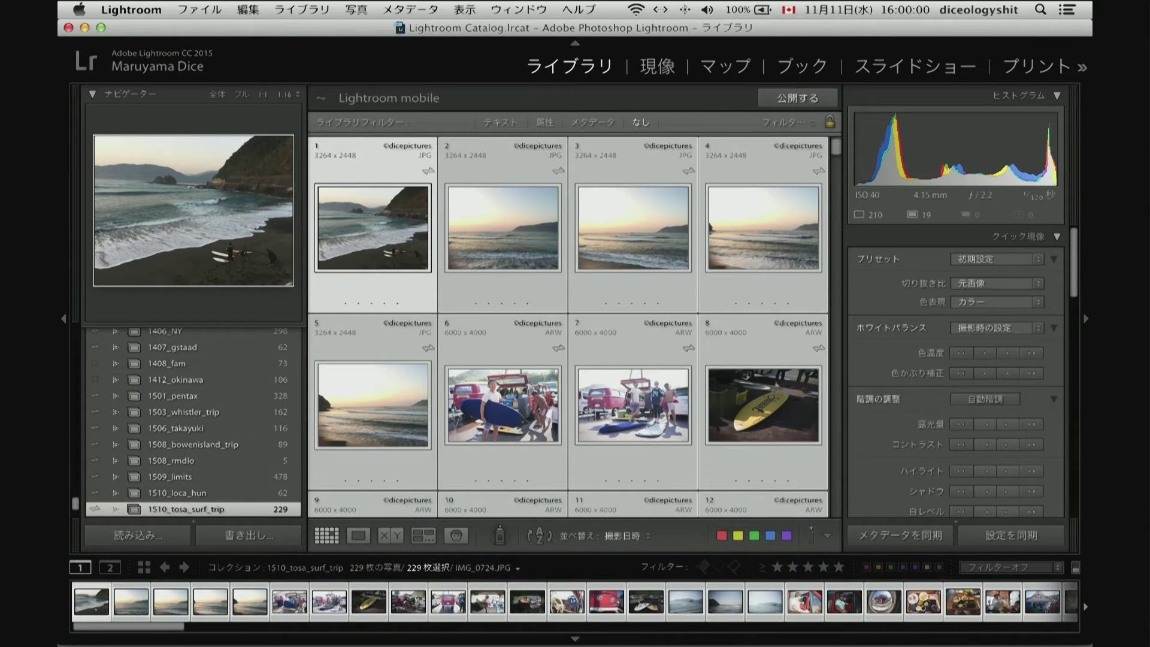
left_click(301, 9)
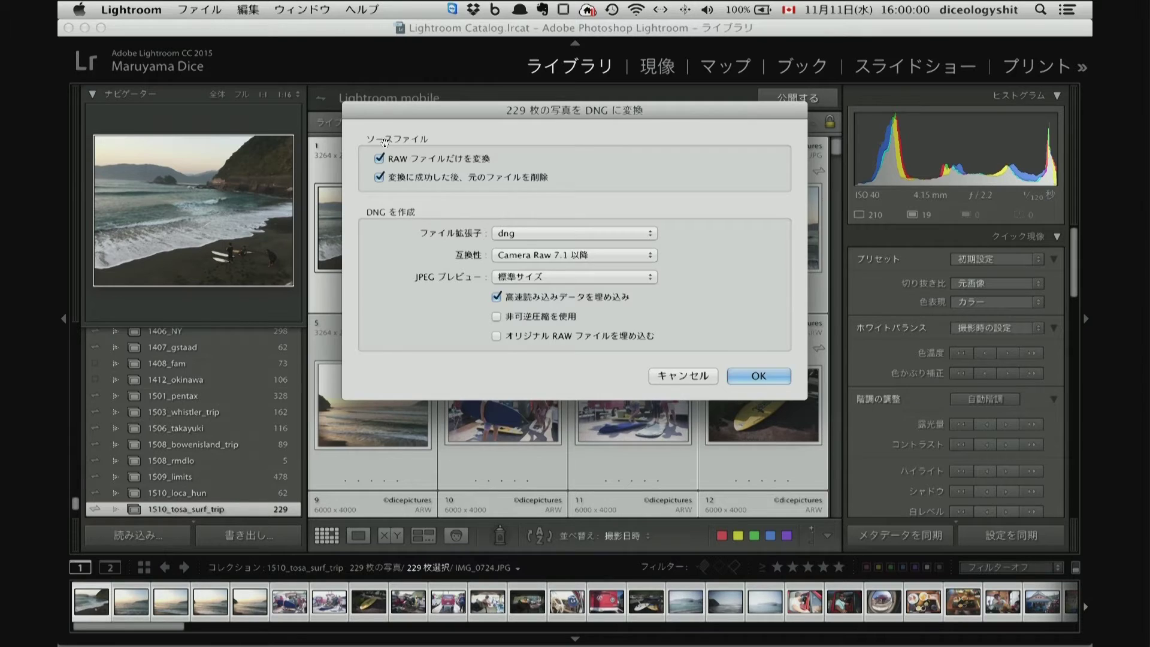
Step: Start converting the 229 photos to DNG and bring the Keywording section into view
key("Return")
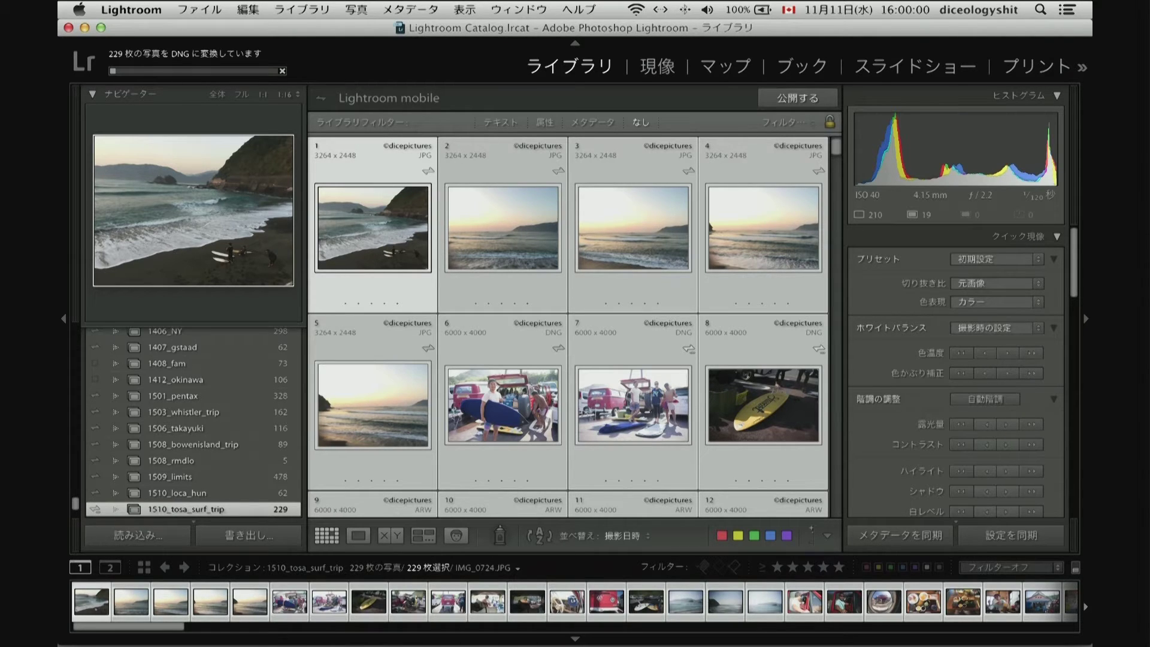
scroll(955, 360, "down", 5)
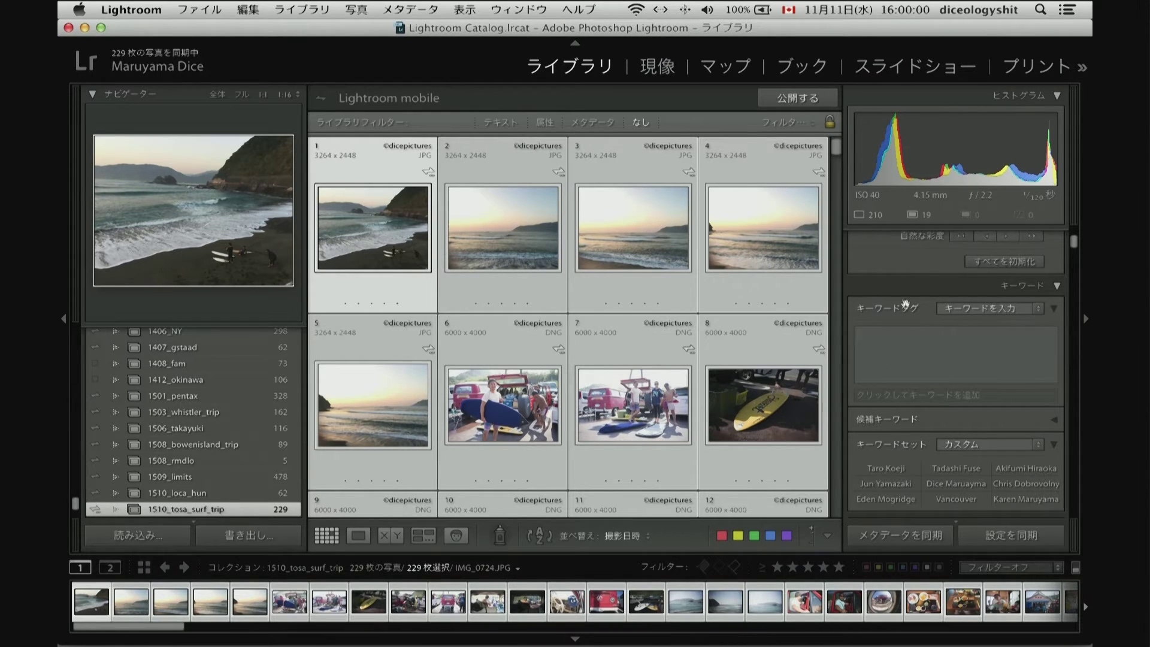
Step: Tag the photos with keywords Tosa, Kochi, surfing, trip and Shikoku, then select photo 3
left_click(938, 374)
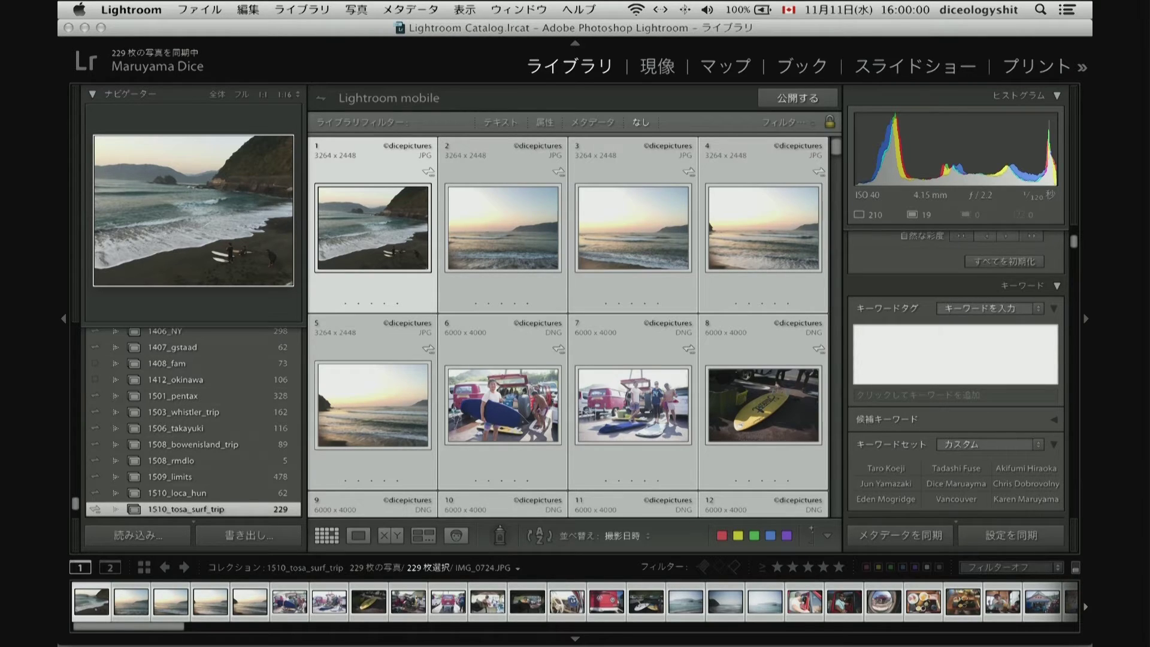
type("Tosa, Kochi, surfing, trip, Shikoku")
key("Return")
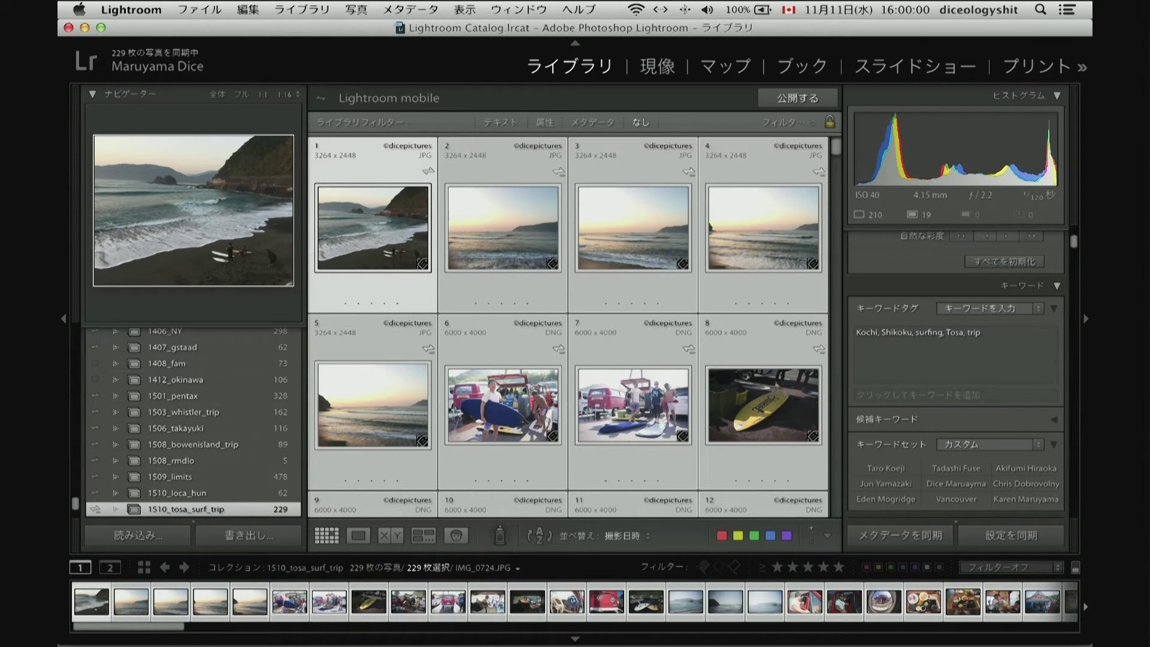
left_click(633, 227)
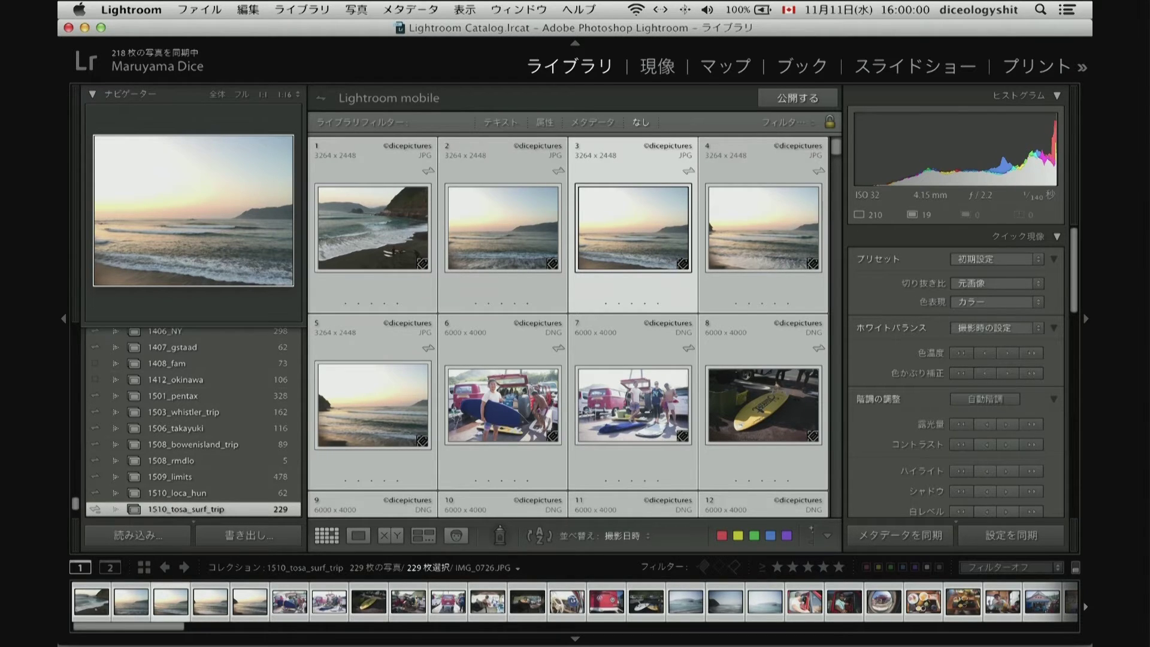
Step: Enable Apple iPhone 6 lens profile corrections for IMG_0726 in Develop, then open Synchronize Settings
key("d")
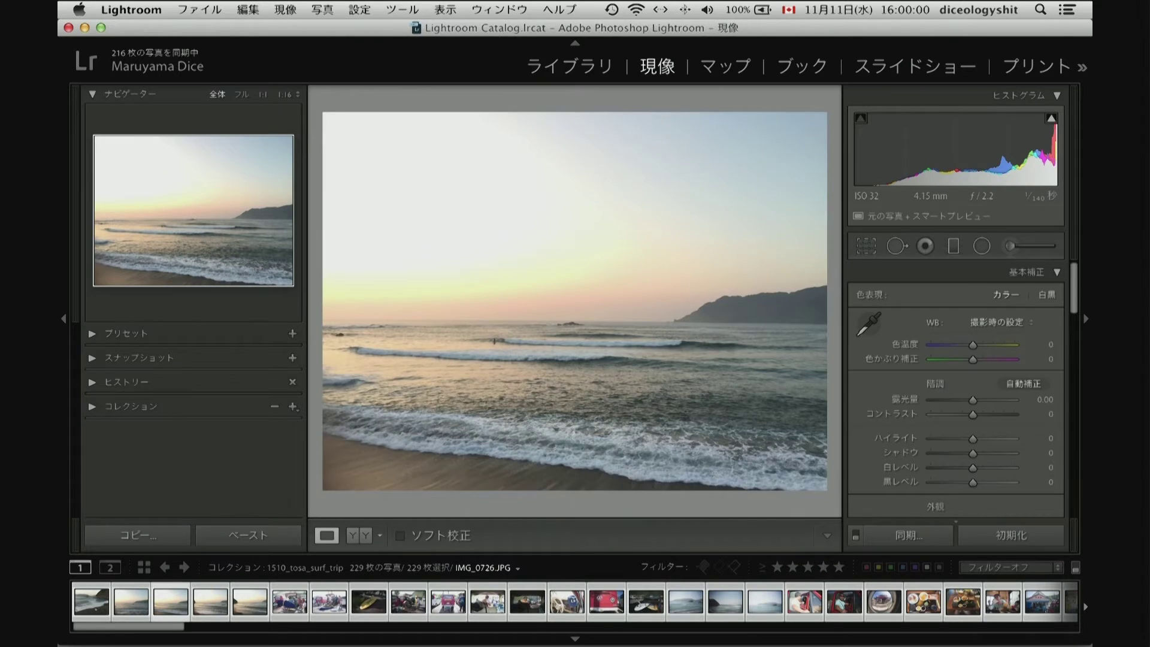
key("g")
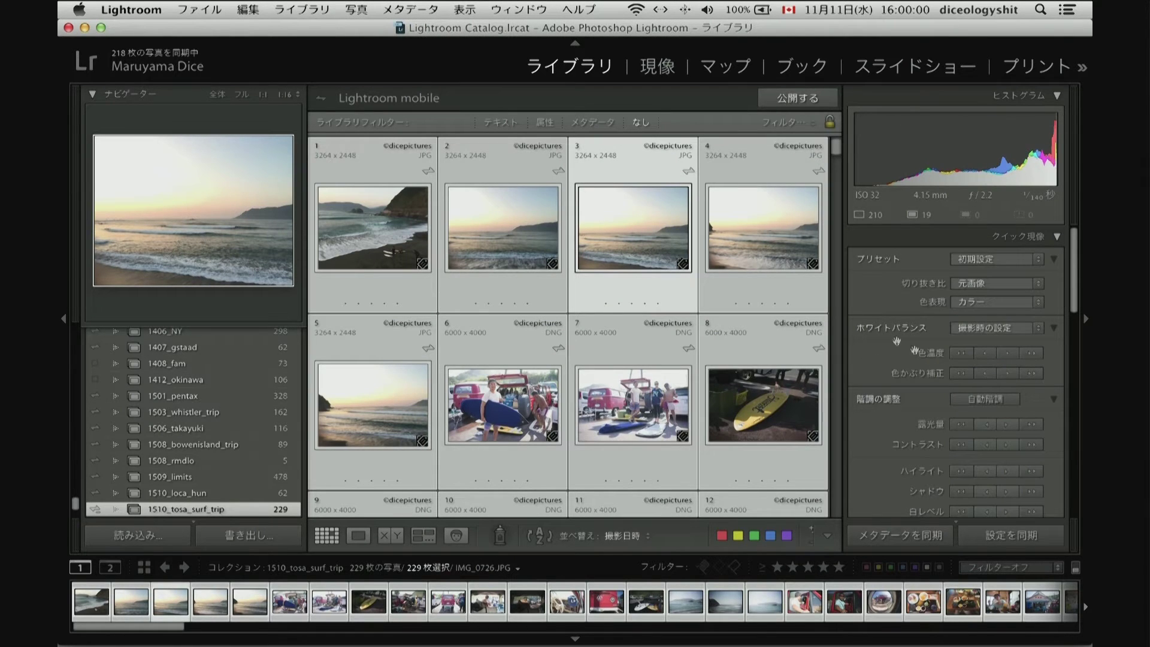
key("d")
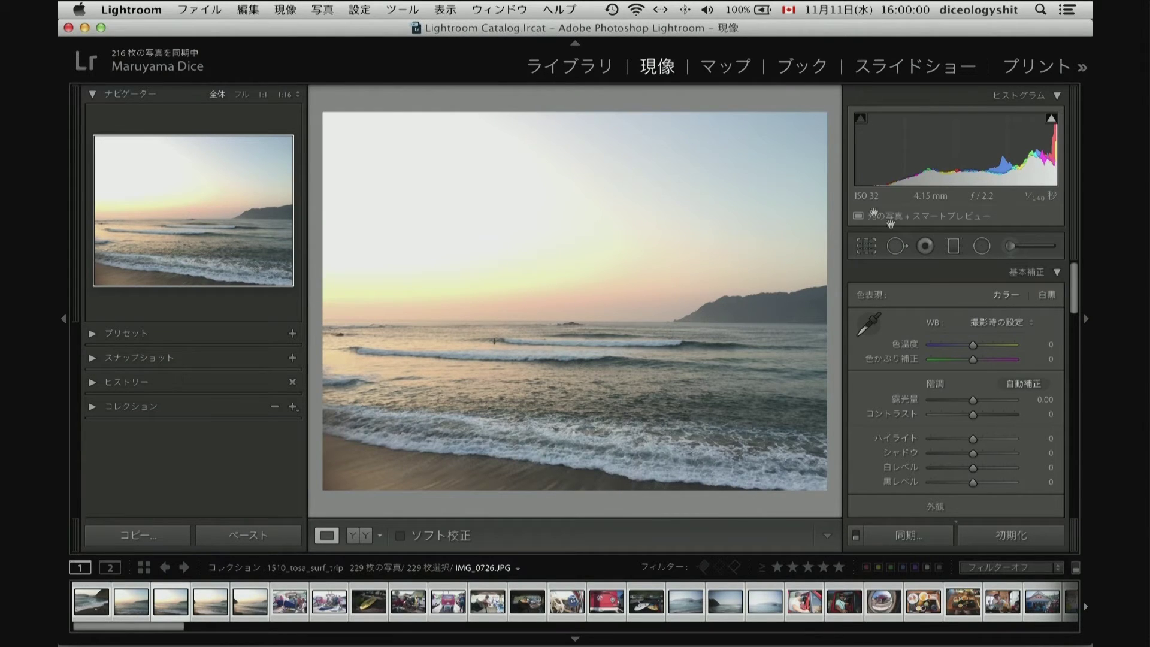
scroll(949, 352, "down", 10)
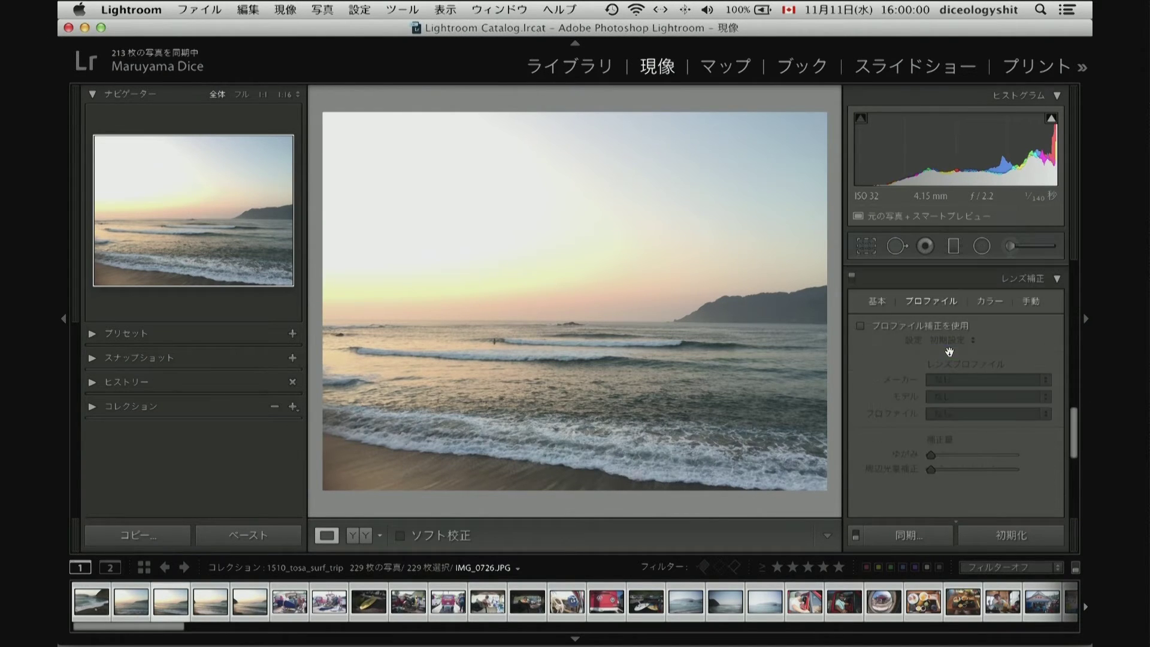
left_click(860, 326)
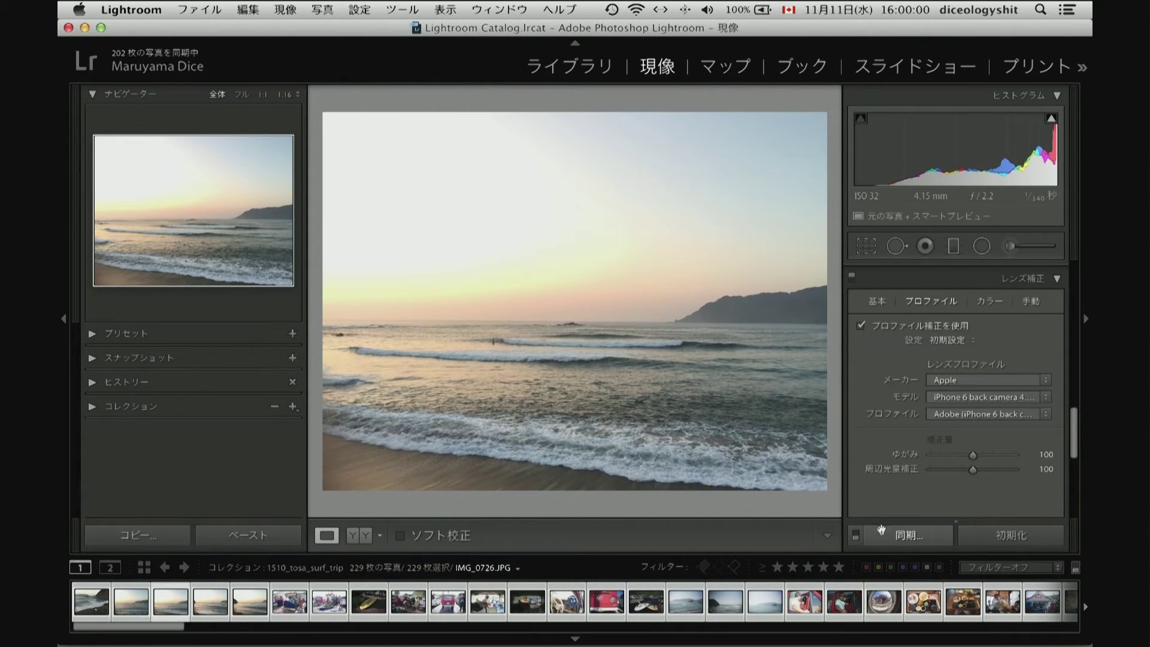
left_click(907, 535)
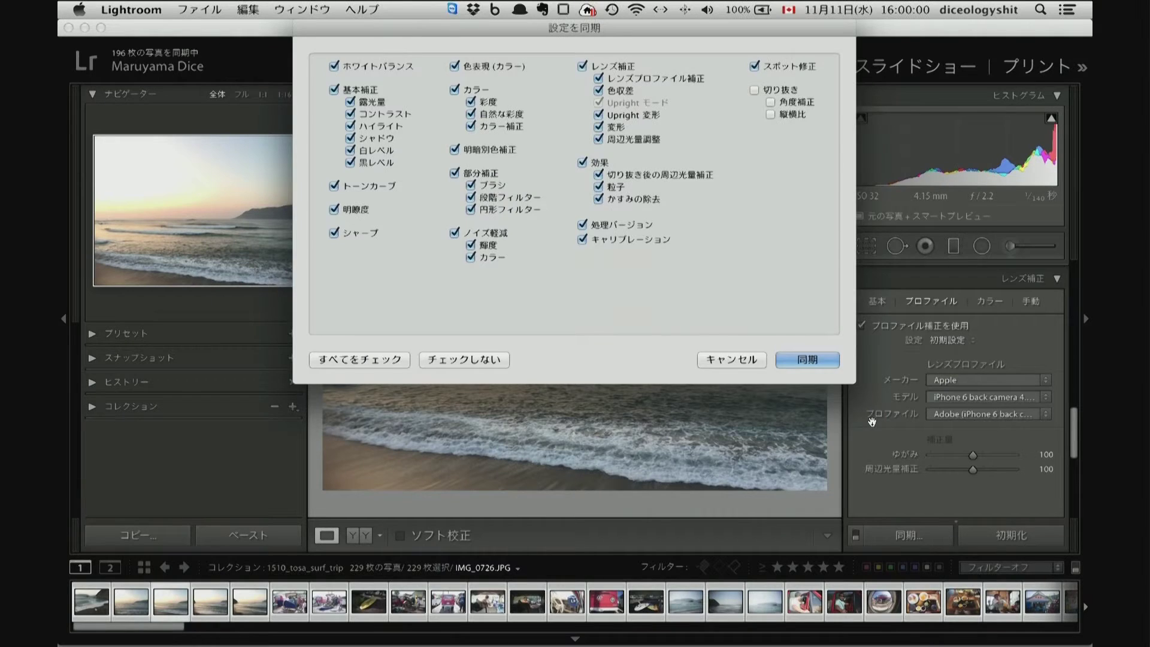
Step: Synchronize the lens correction settings to all 229 selected photos and return to the grid
left_click(813, 358)
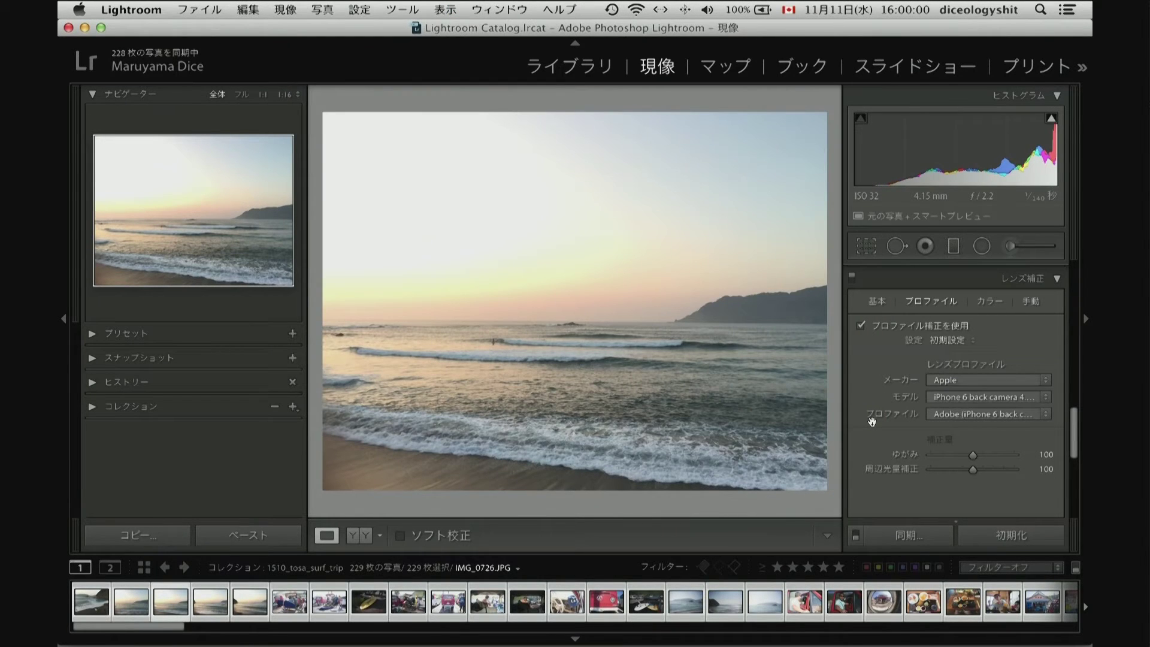
key("g")
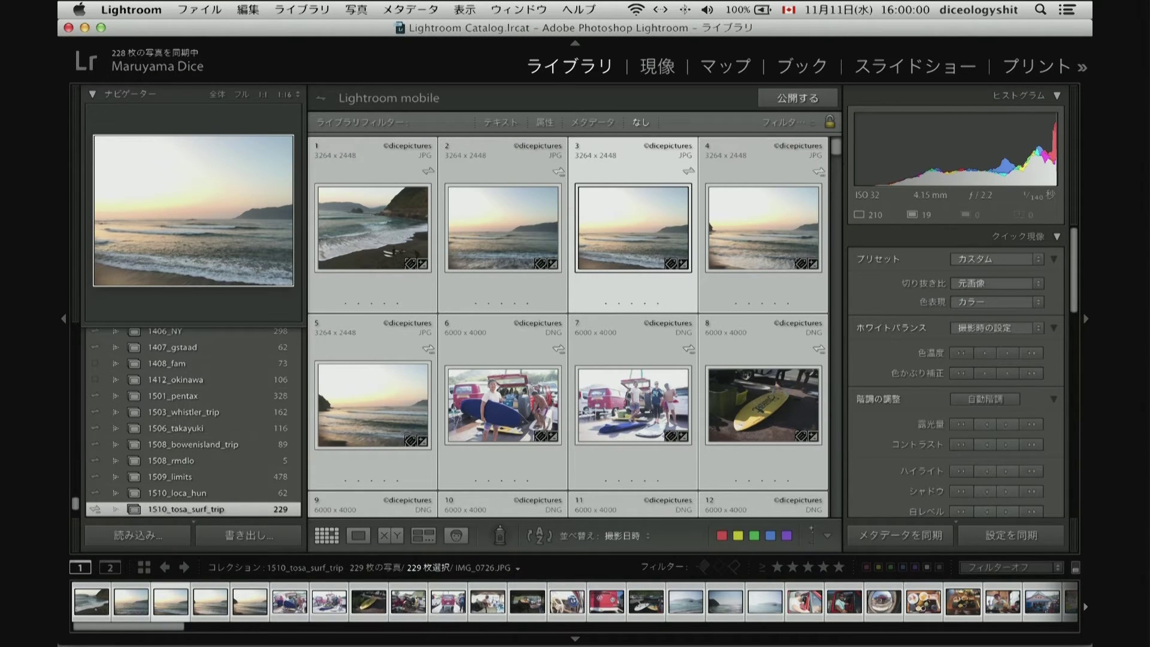
Step: Open only DSC01155.dng in Develop with its Sony FE 35mm F2.8 ZA profile, then return to grid
key("Right")
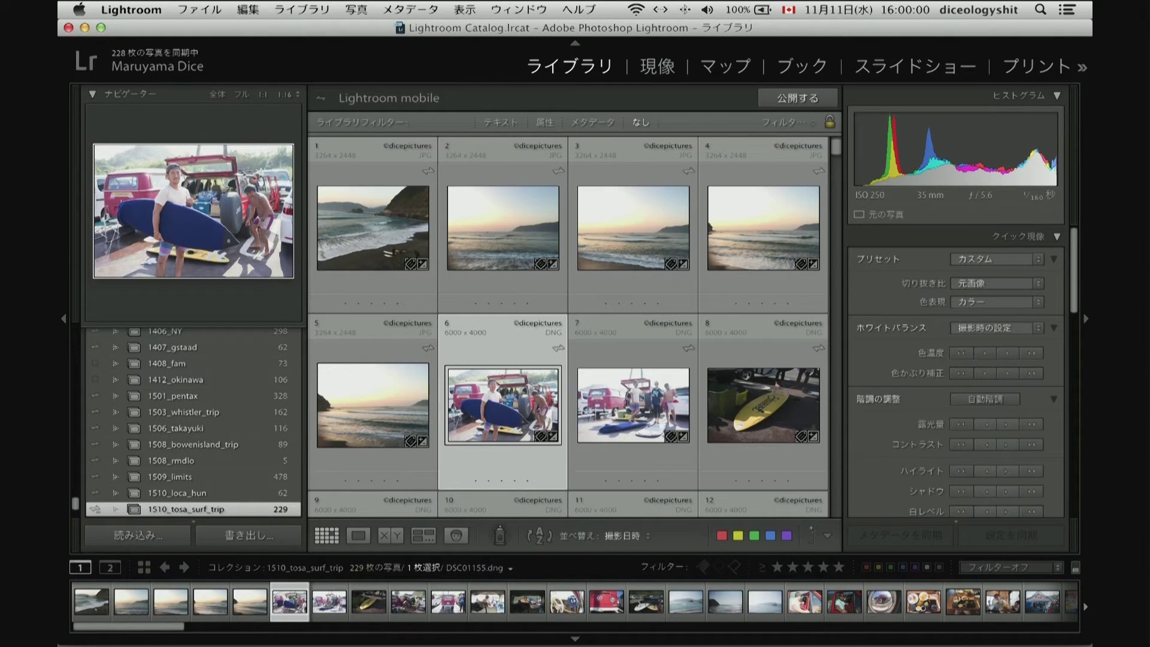
key("d")
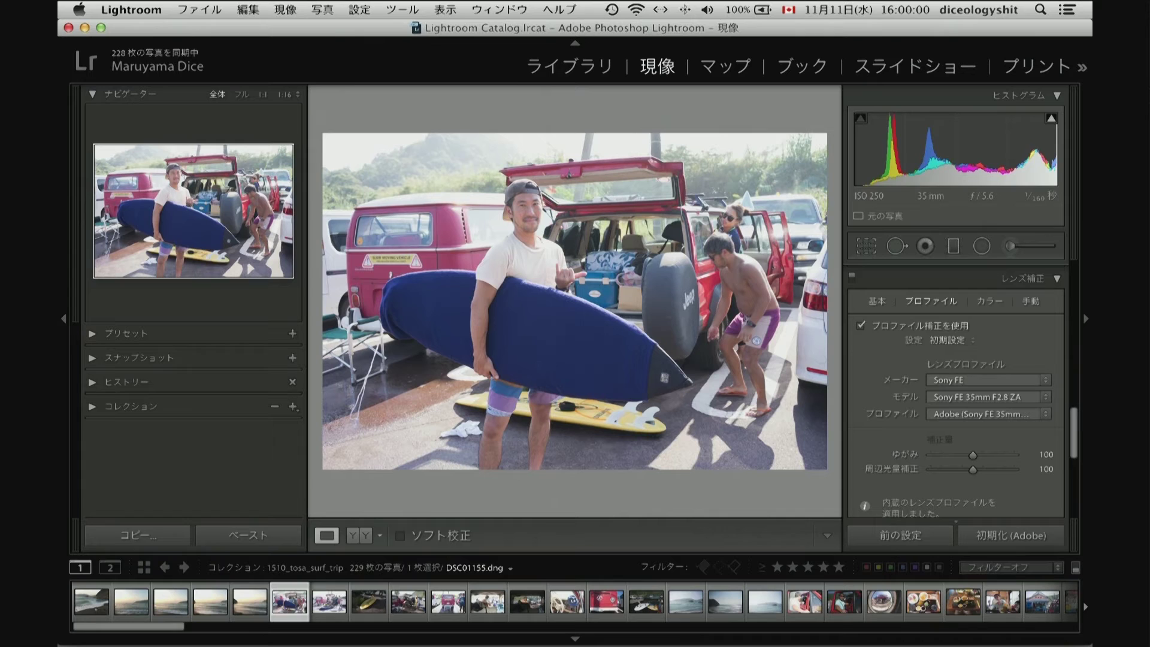
key("g")
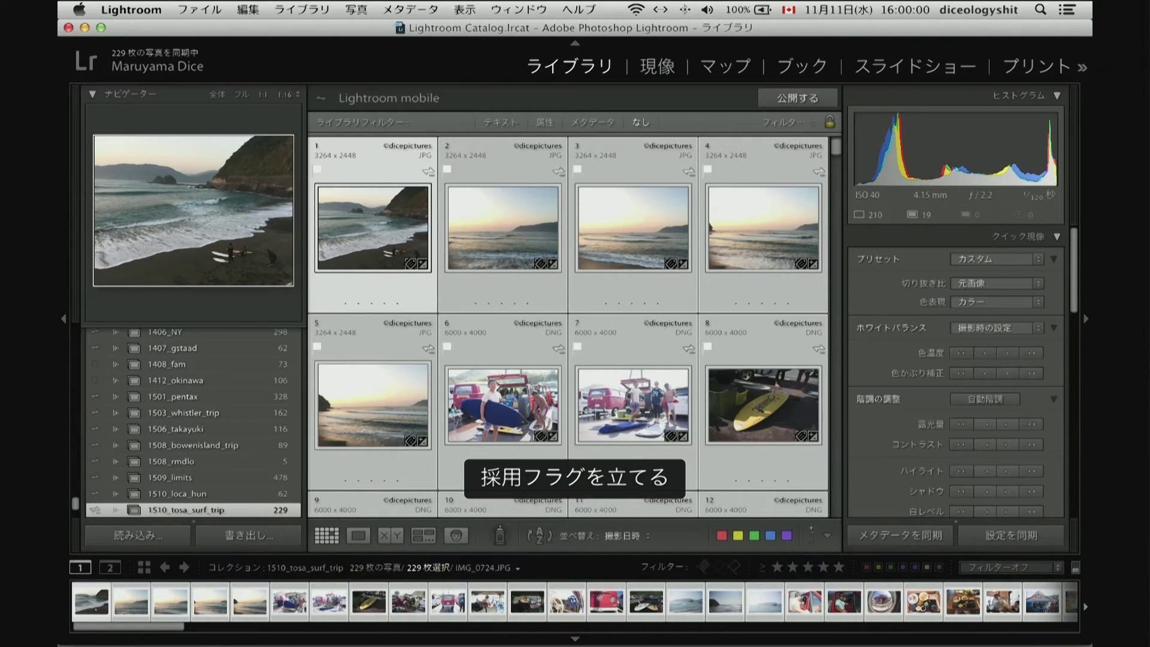
Step: Flag all 229 selected photos in 1510_tosa_surf_trip as rejected
key("x")
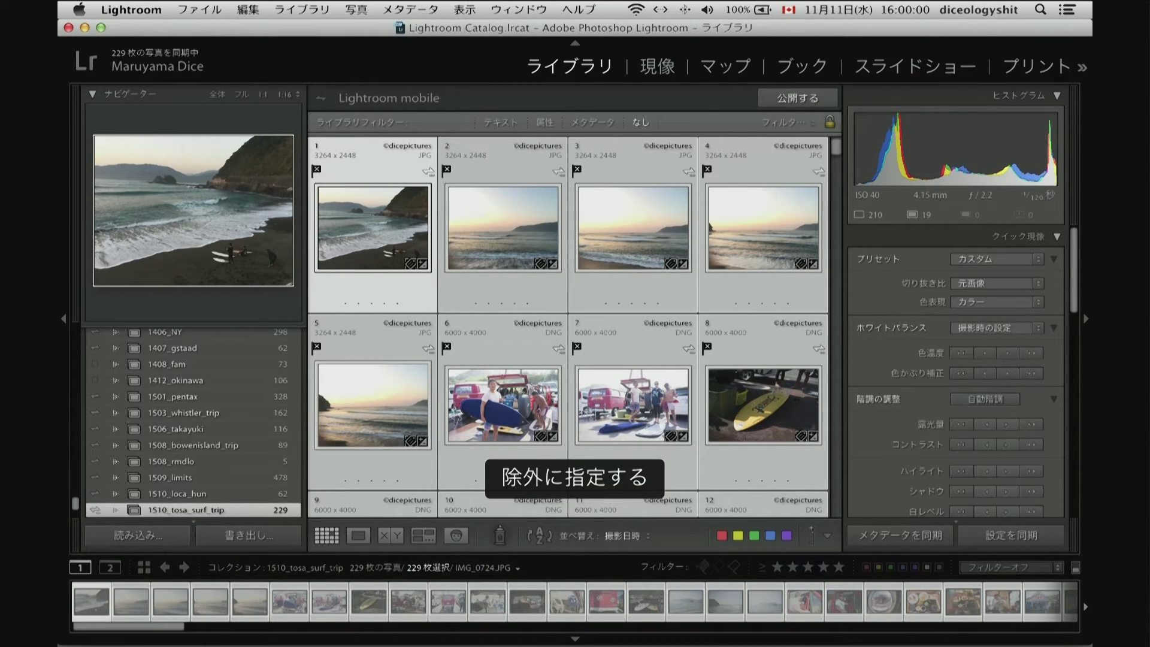
Step: Clear the reject flags from all photos and go back to the thumbnail grid
key("u")
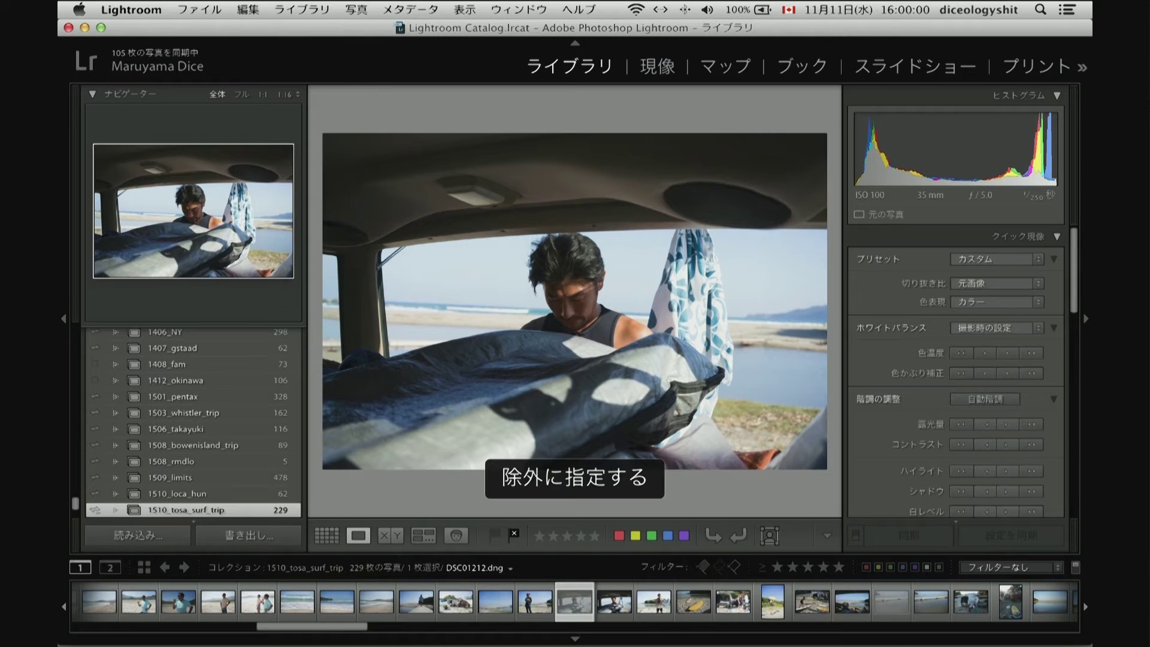
key("g")
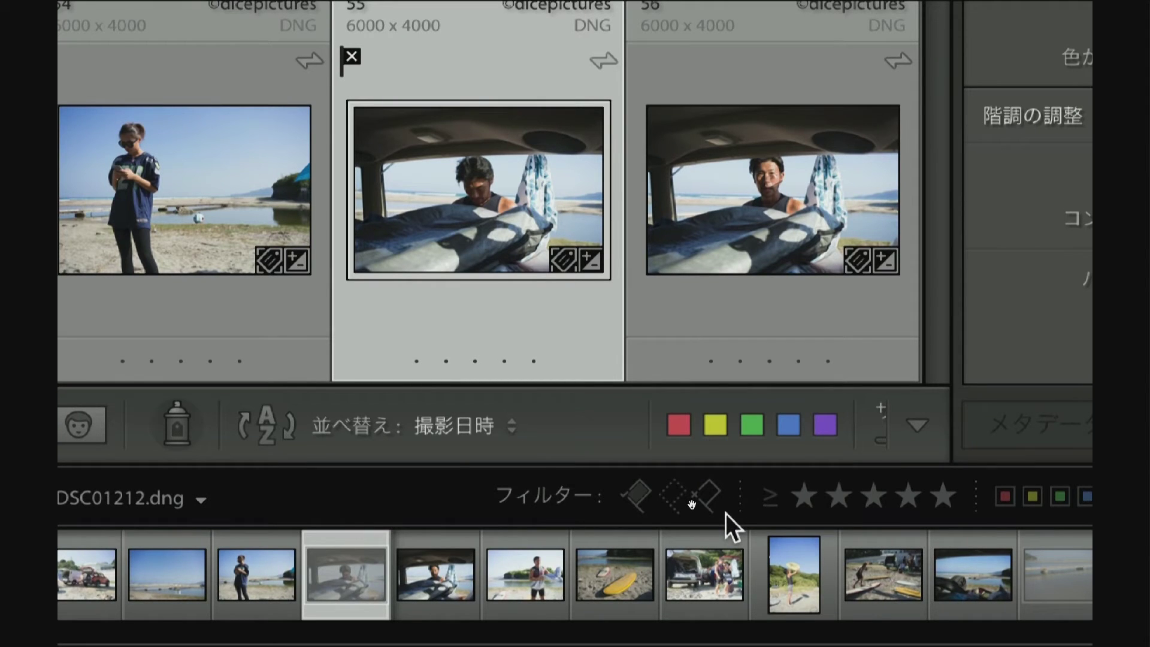
Step: Filter to the 44 rejected photos, select them all and delete them from the catalog
left_click(724, 513)
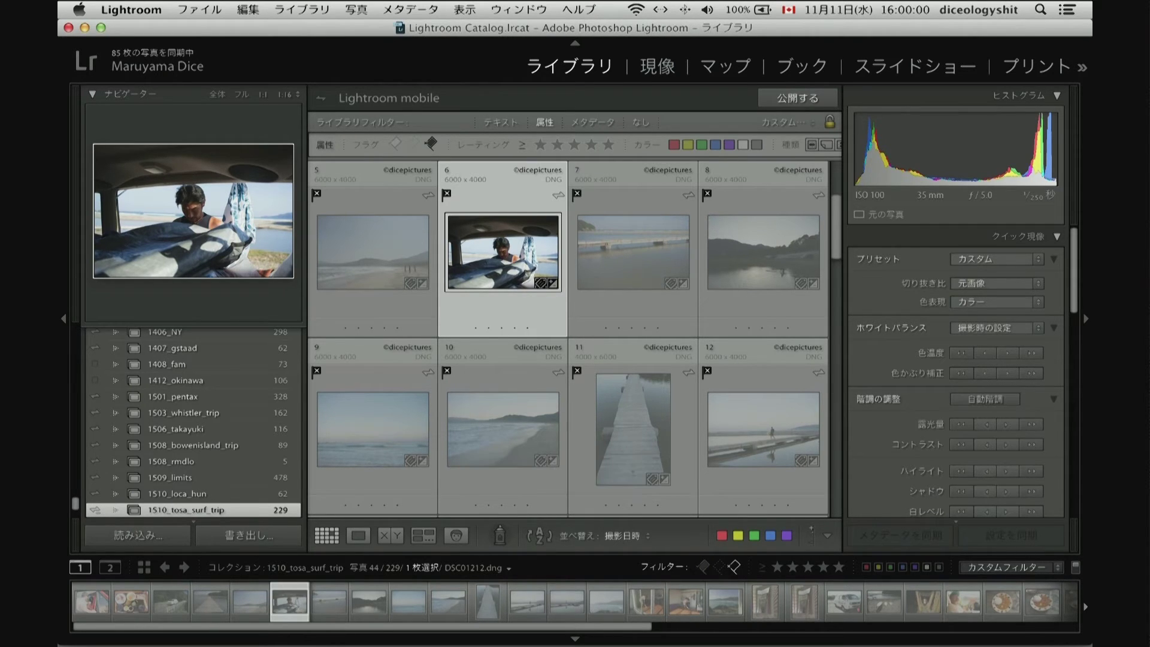
key("super+a")
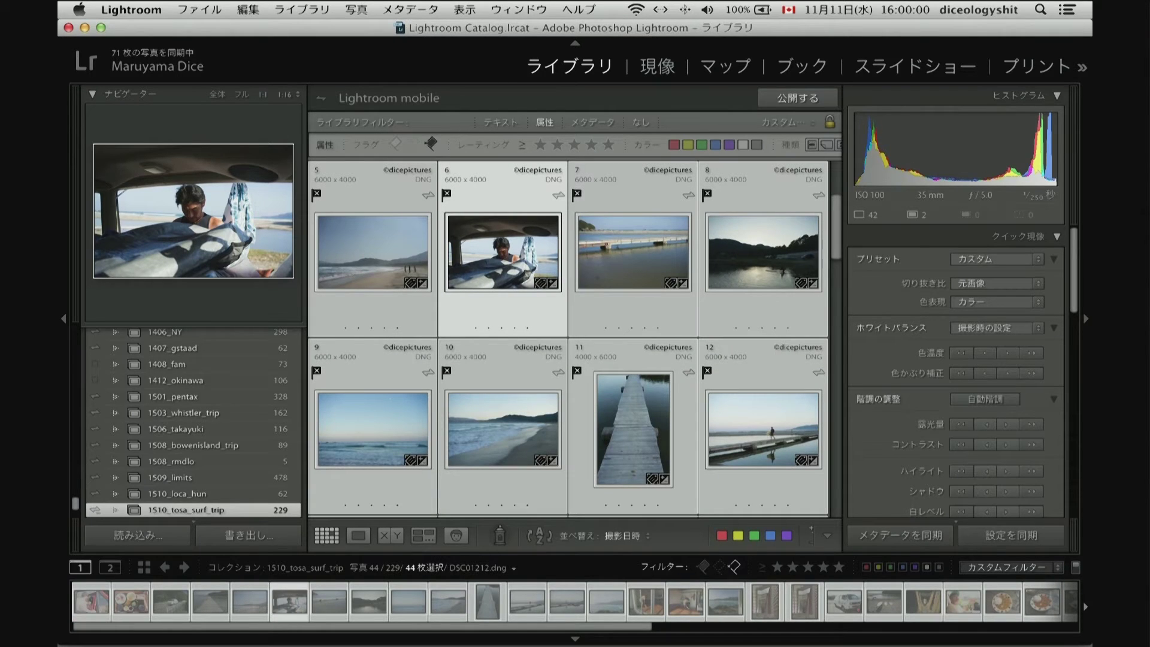
key("Delete")
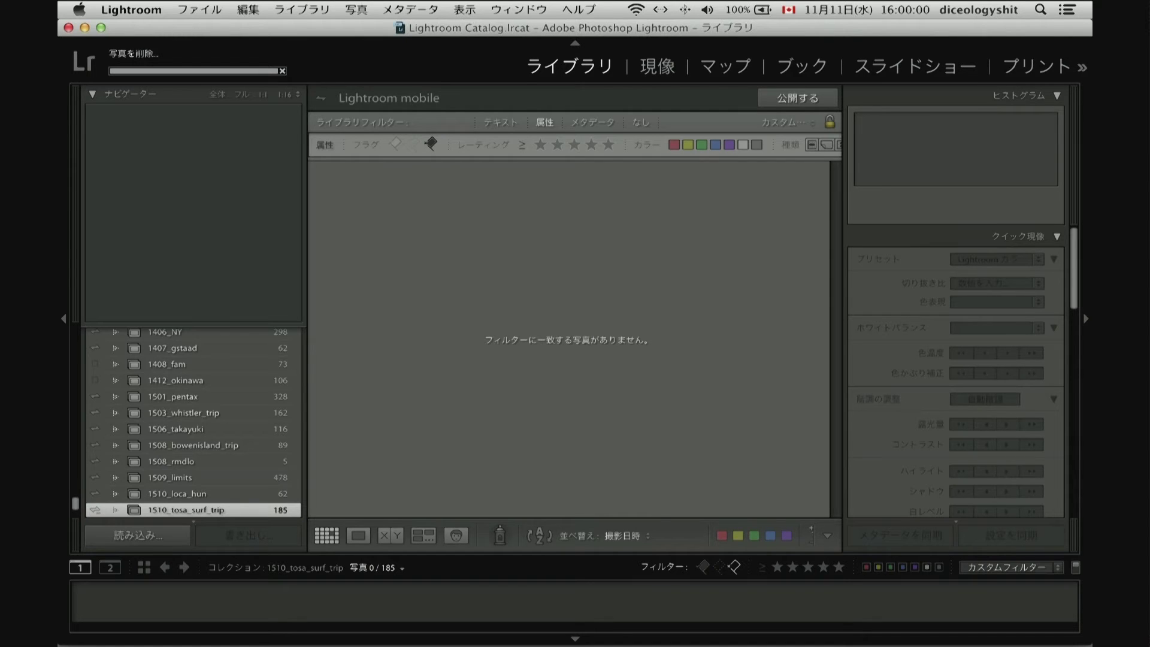
Step: Turn the Library Filter off so all 185 photos show in the grid
key("ctrl+l")
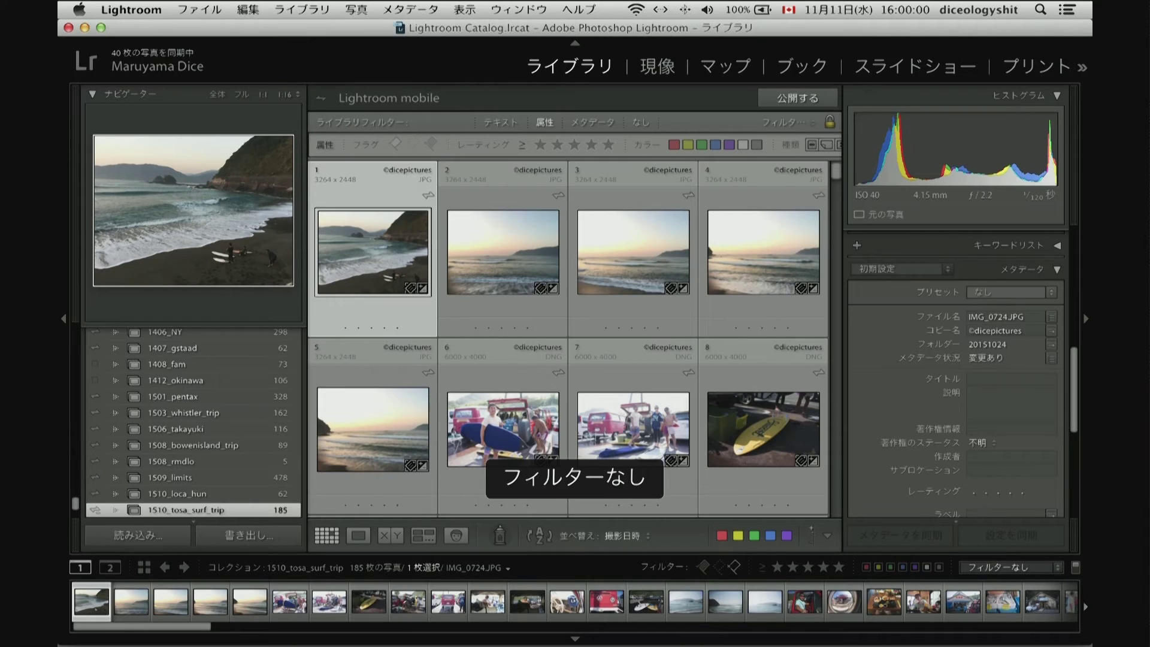
Step: Select all 185 unfiltered photos and open Library > Rename Photos
key("super+a")
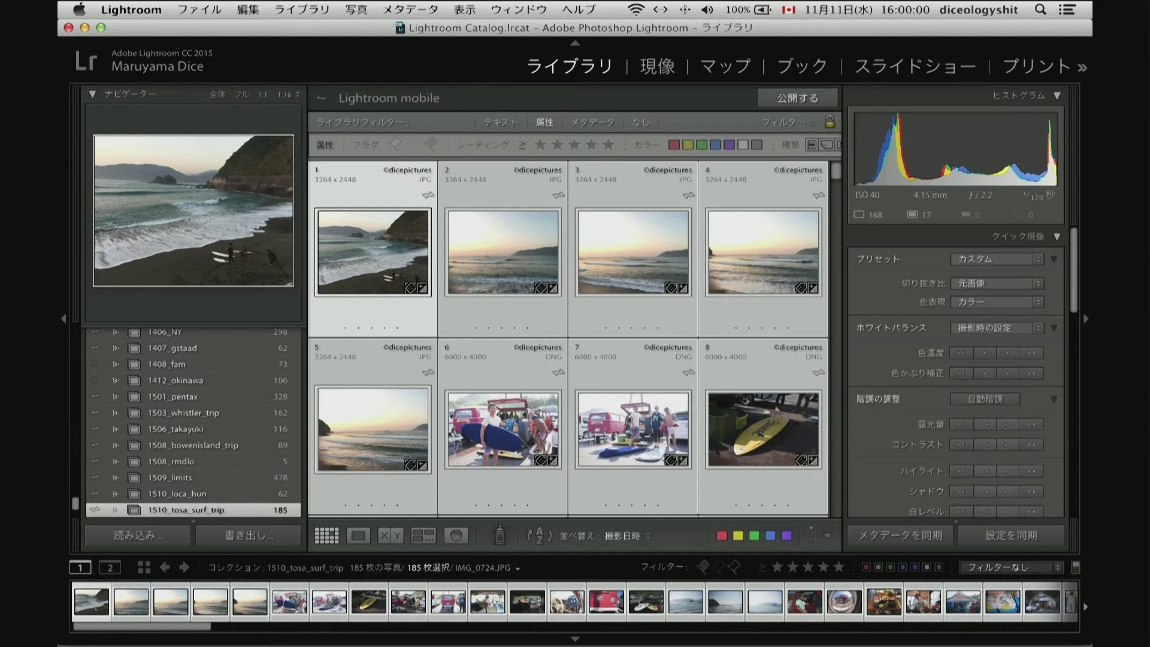
key("super+BackSpace")
key("super+l")
left_click(302, 10)
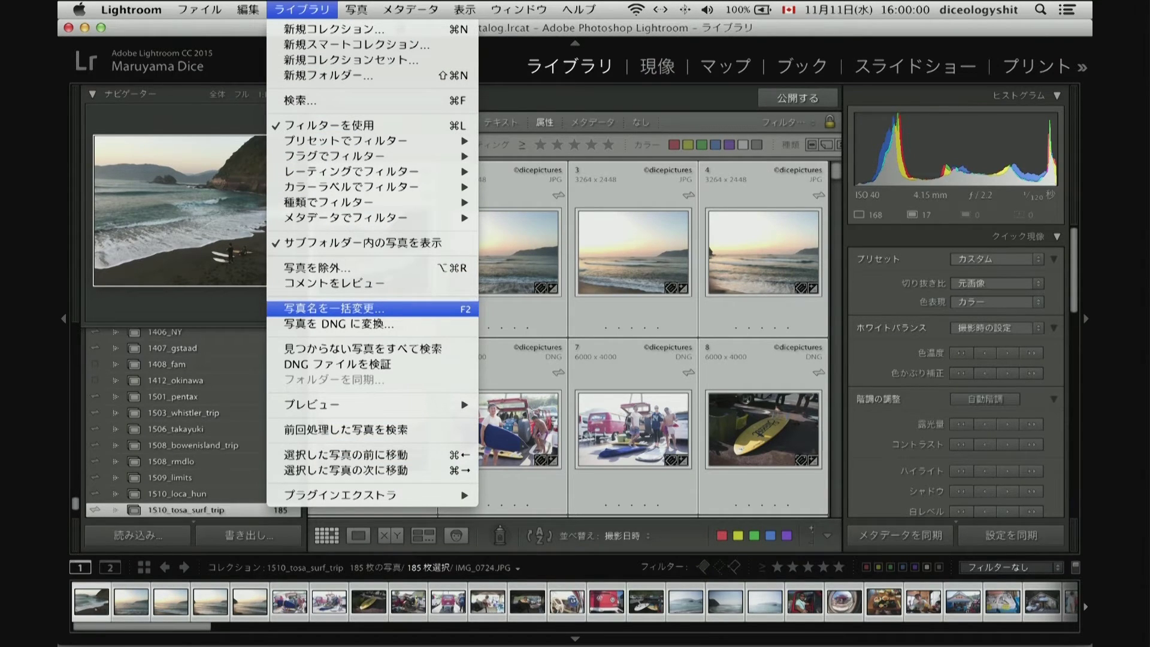
key("Escape")
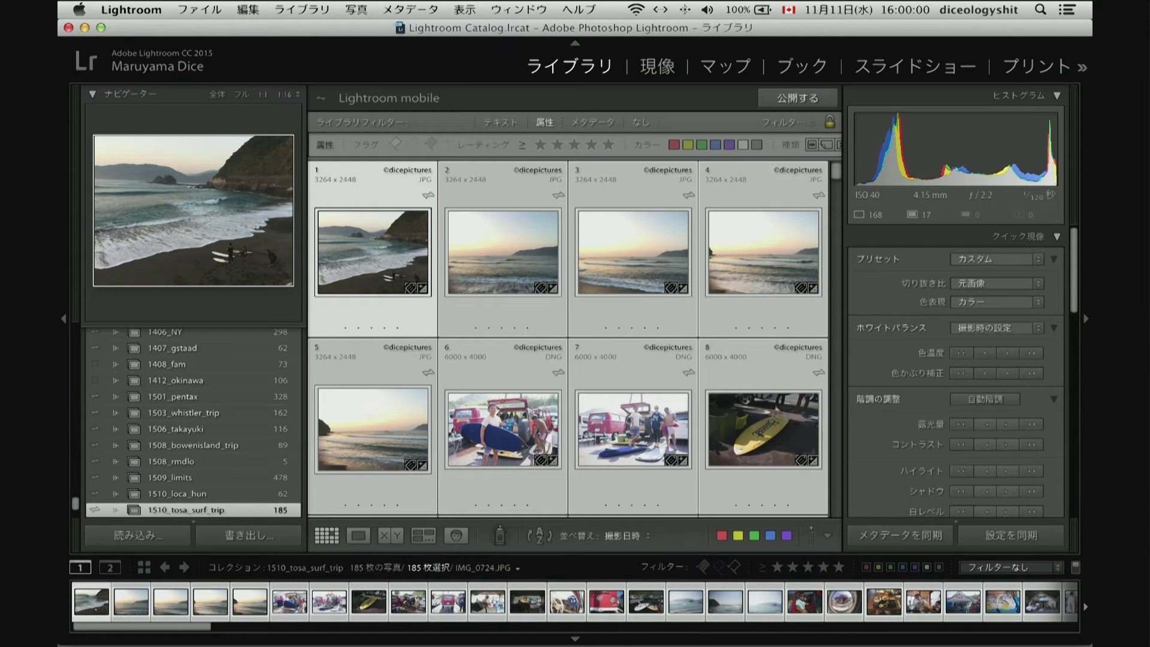
left_click(302, 10)
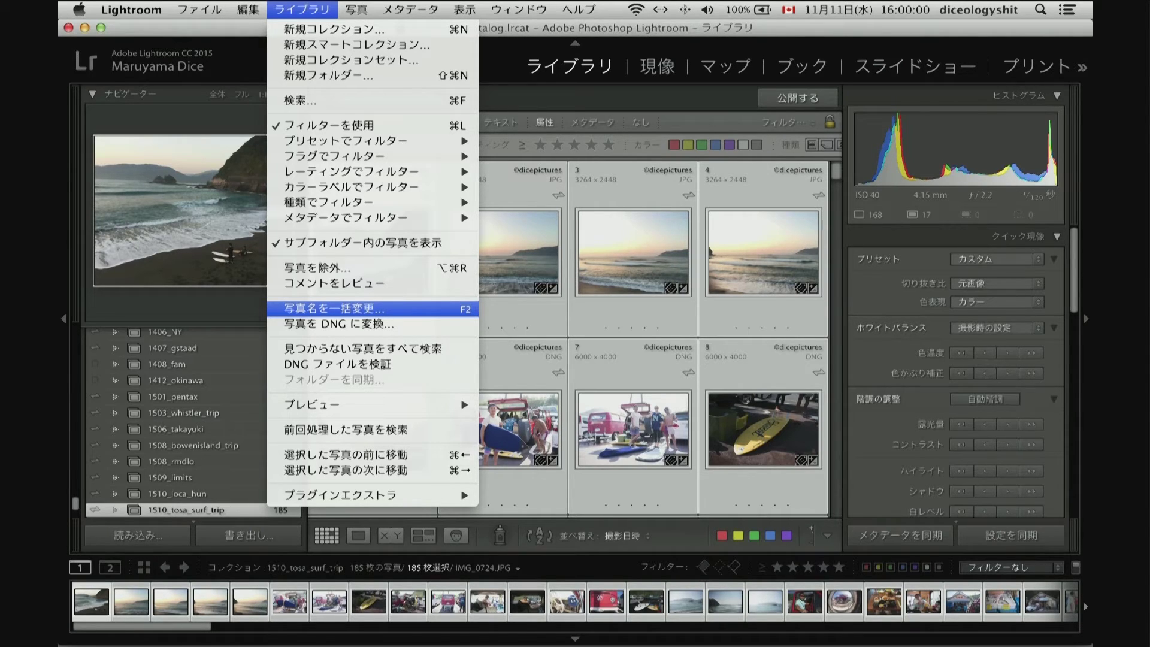
left_click(334, 308)
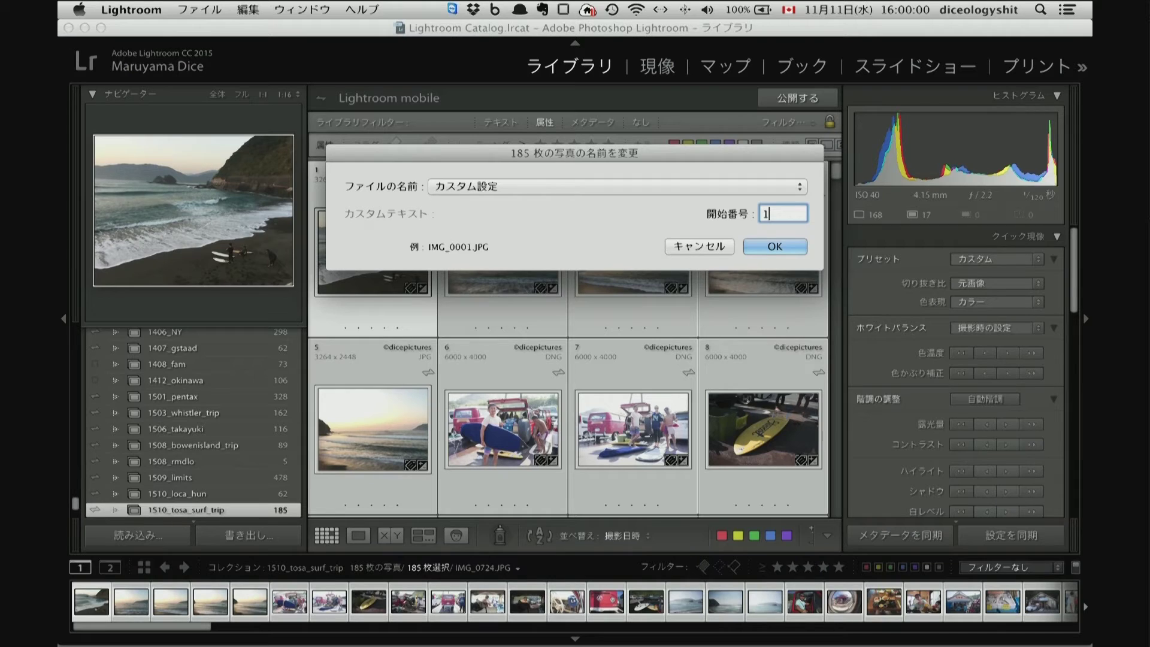
Step: Rename the 185 photos with a numbered template starting at 1, like 001_dice_151024.JPG
left_click(599, 187)
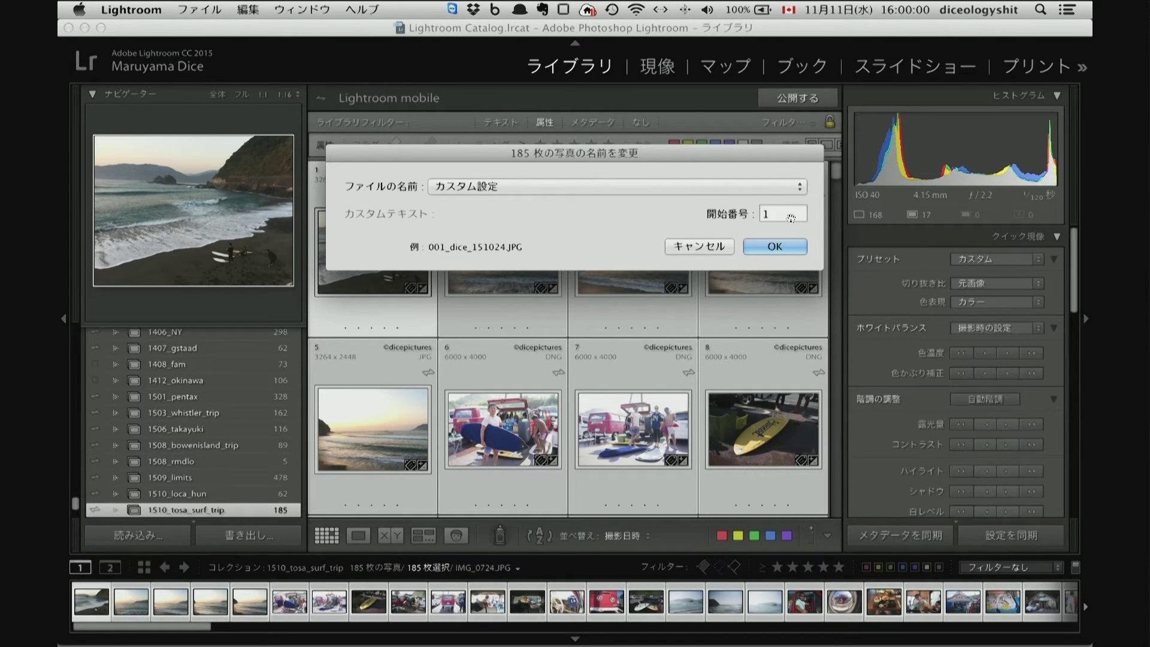
key("Return")
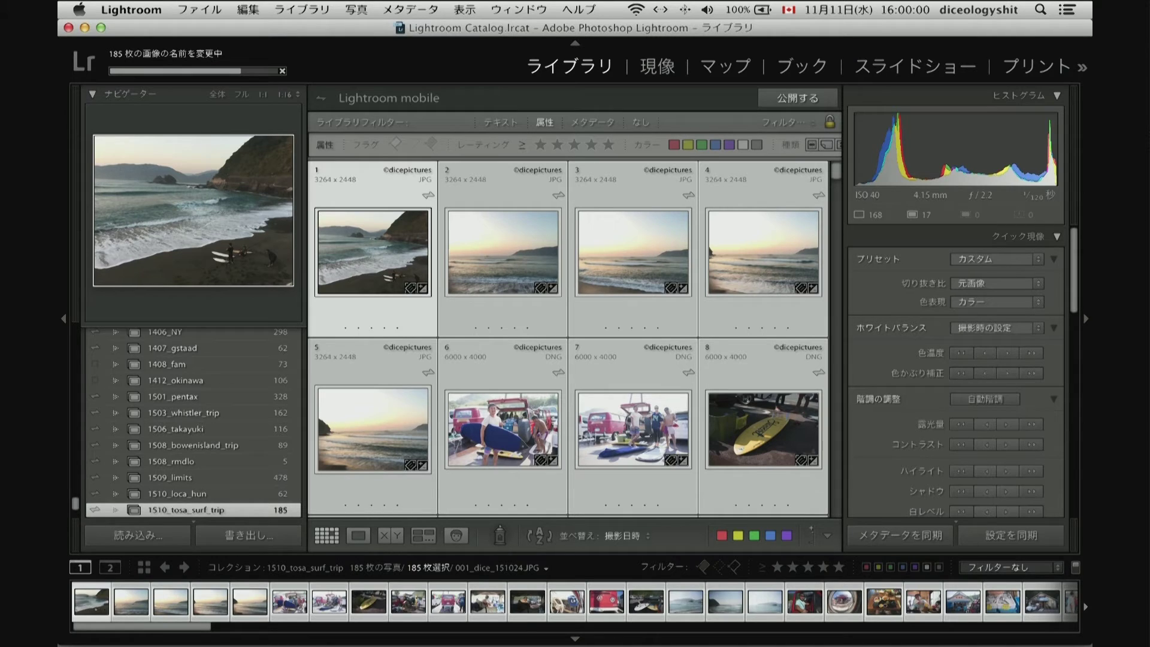
left_click(302, 10)
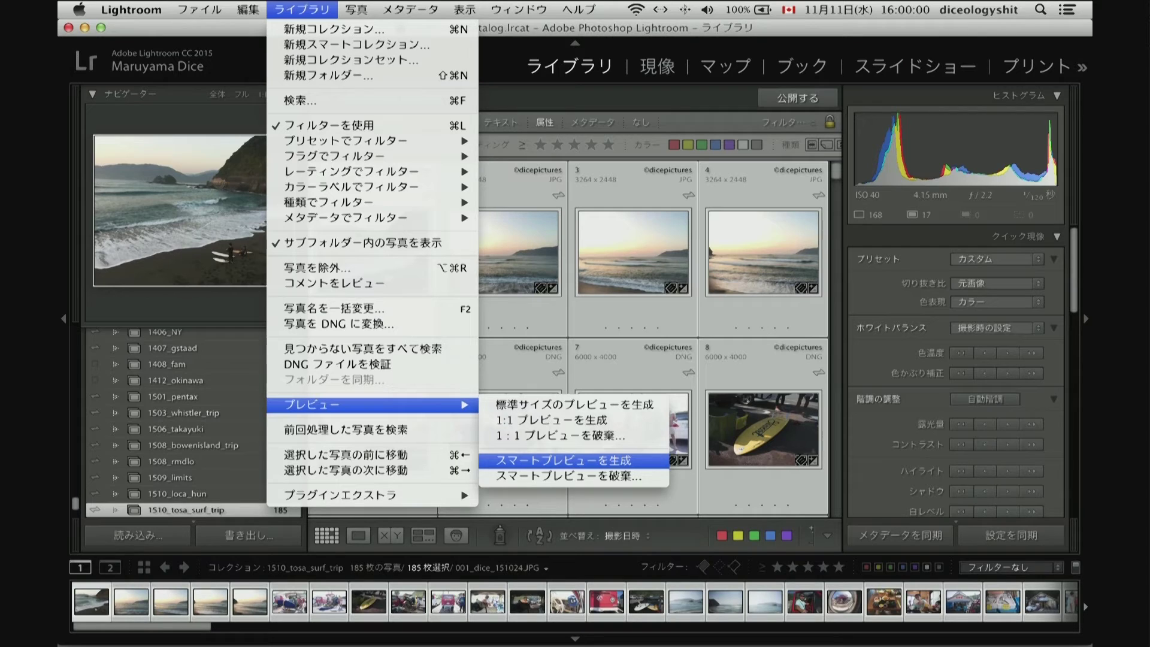
Step: Build smart previews for the renamed surf photos
left_click(563, 460)
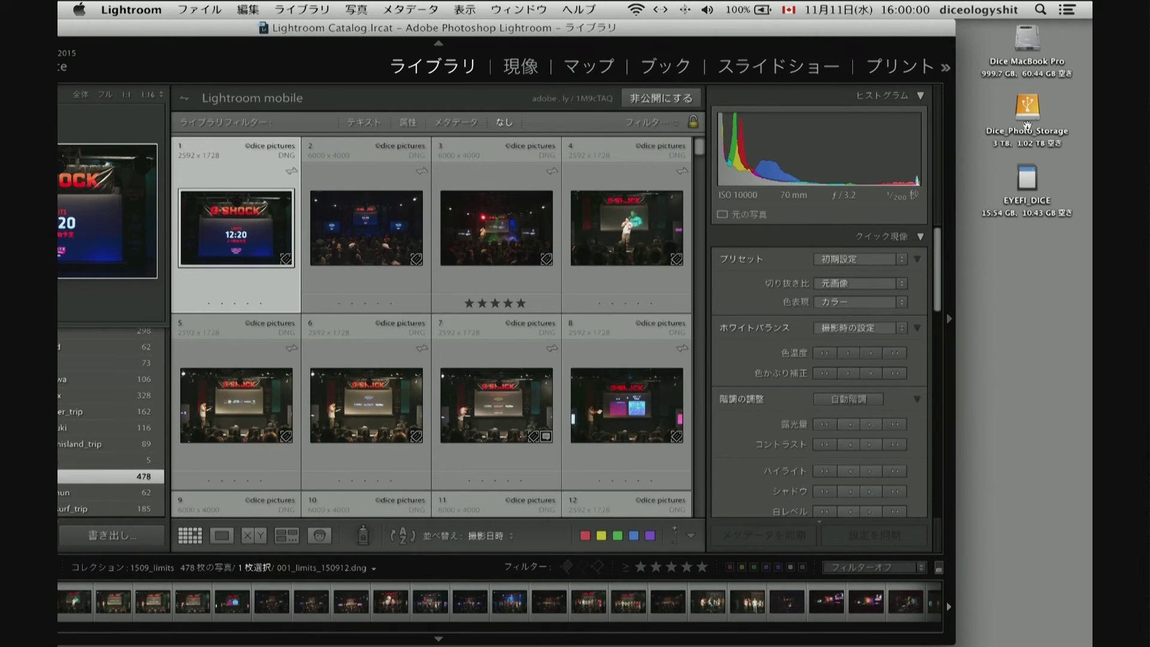
Step: Bring up the eject options for the Dice_Photo_Storage drive
right_click(1027, 124)
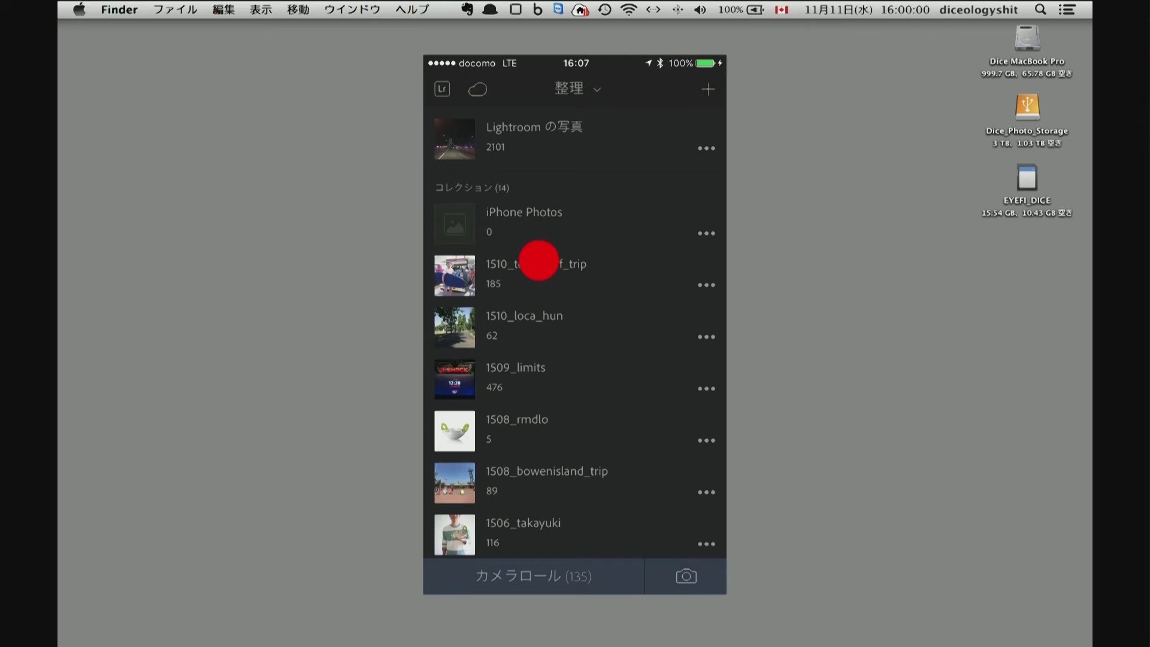
Step: Open the 1510_tosa_surf_trip collection and scroll down its grid to the pier surfer shot
left_click(538, 260)
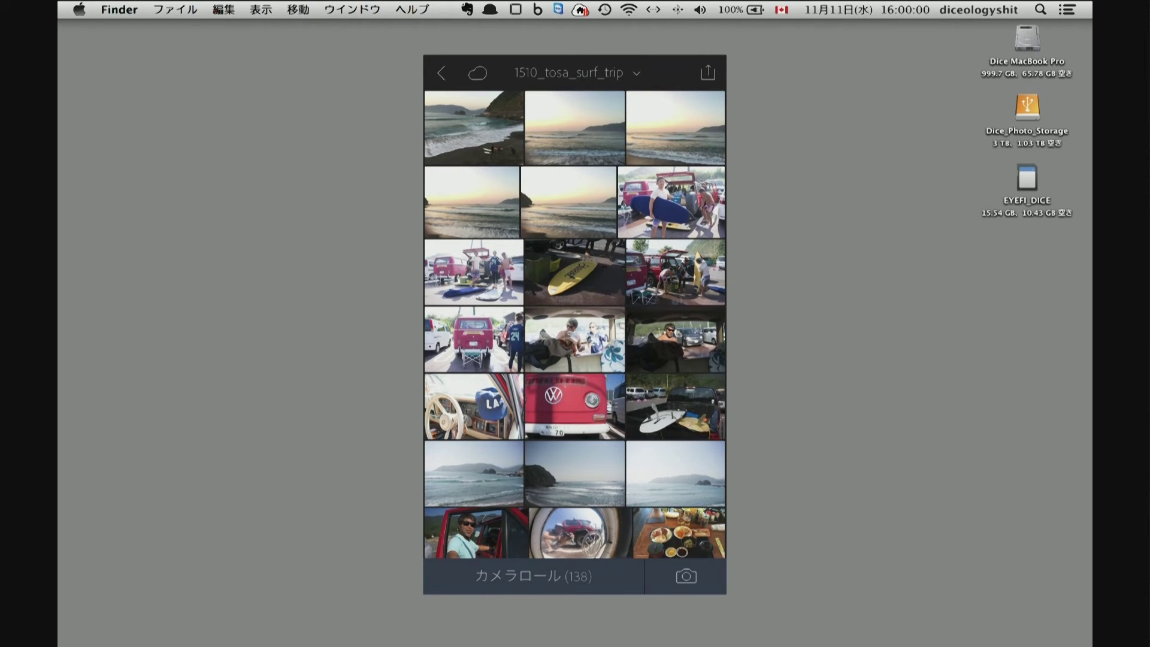
scroll(650, 325, "down", 10)
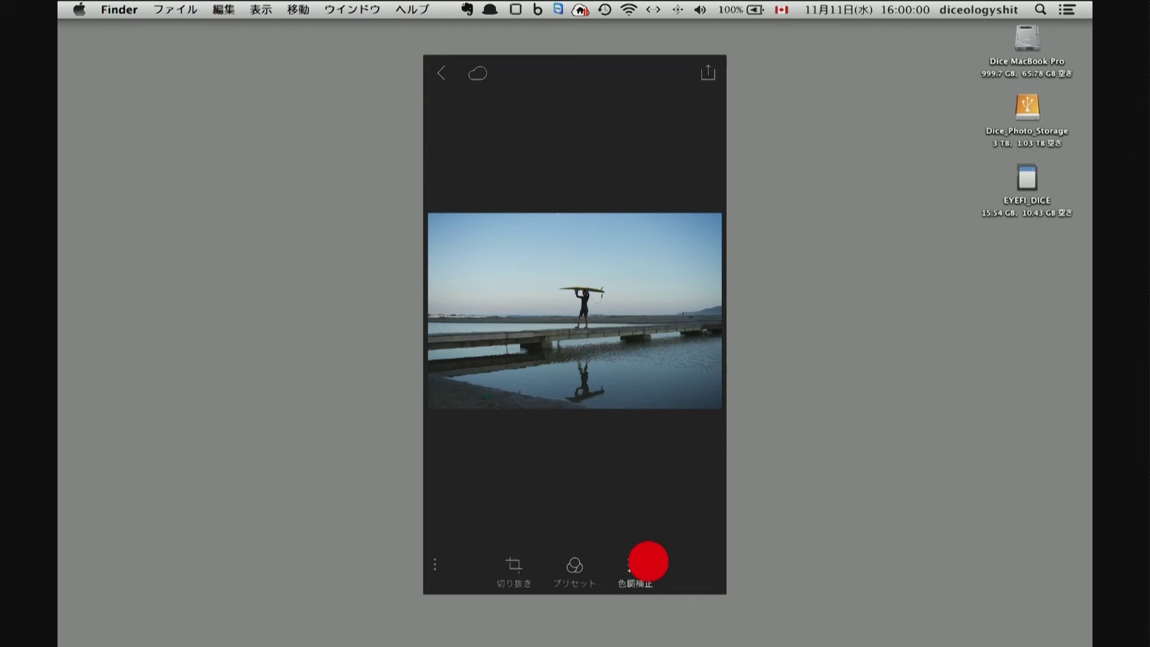
Step: Warm the pier photo to a 6428K temperature and raise vibrance to +56
left_click(648, 561)
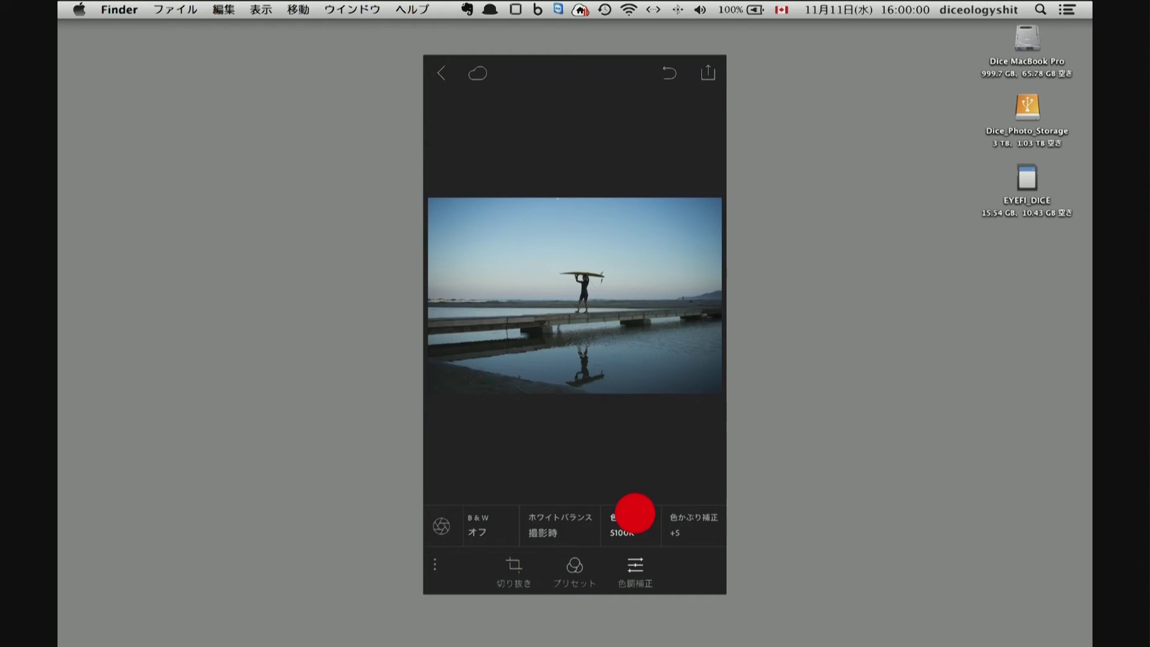
left_click_drag(635, 512, 567, 454)
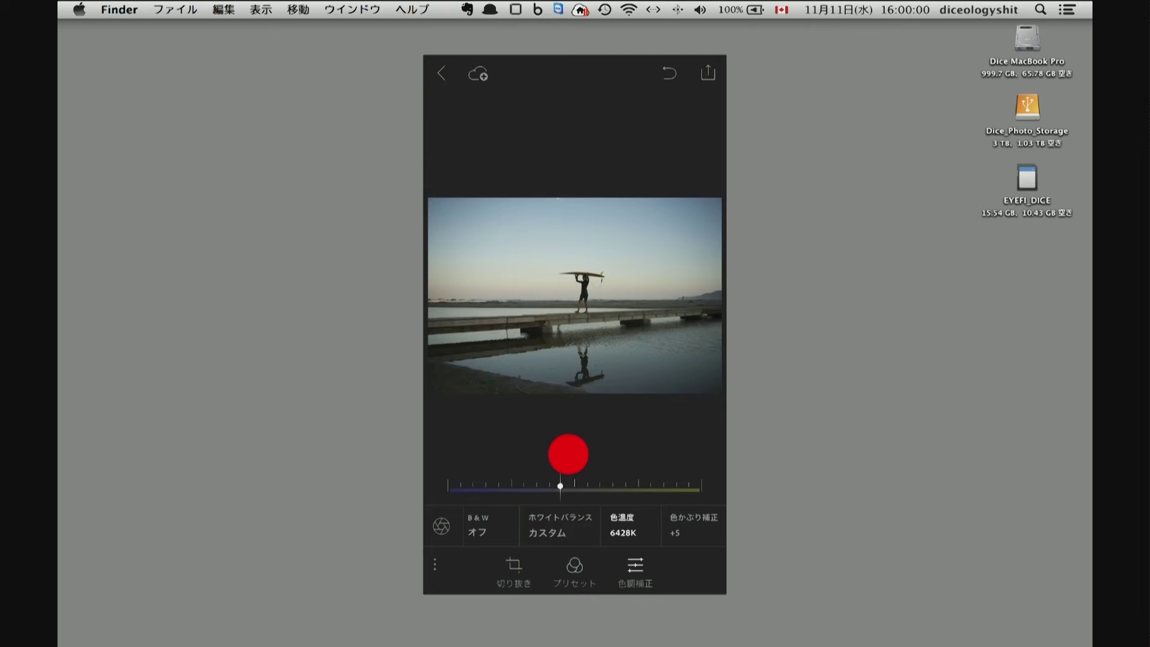
scroll(577, 524, "right", 5)
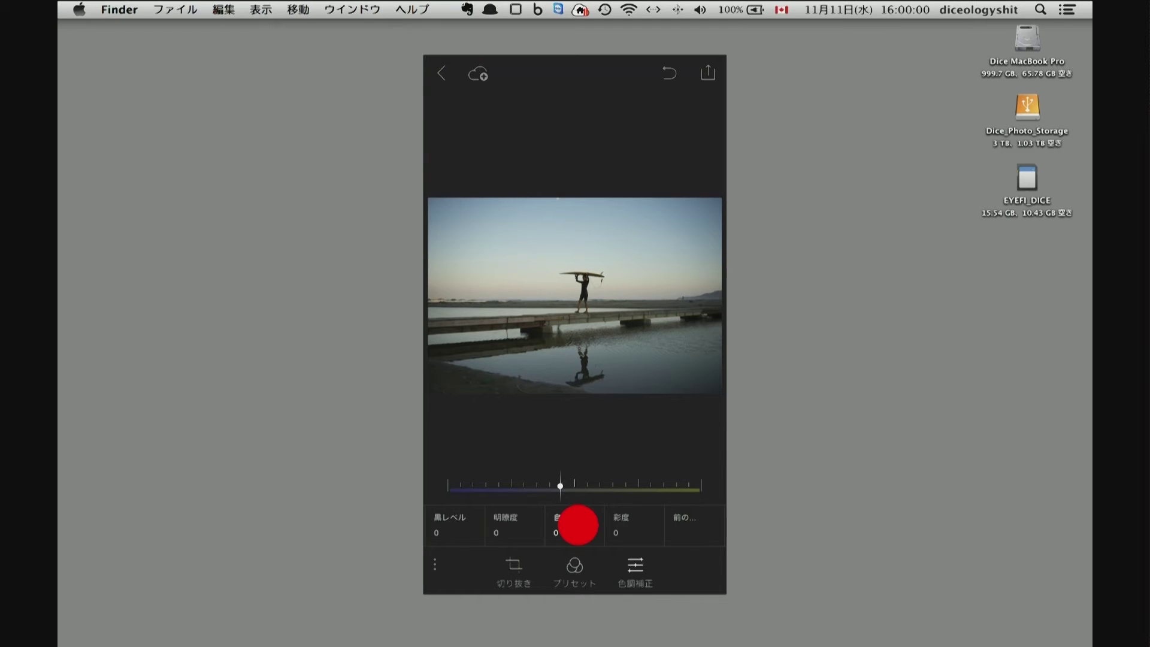
left_click(578, 524)
left_click_drag(566, 473, 662, 454)
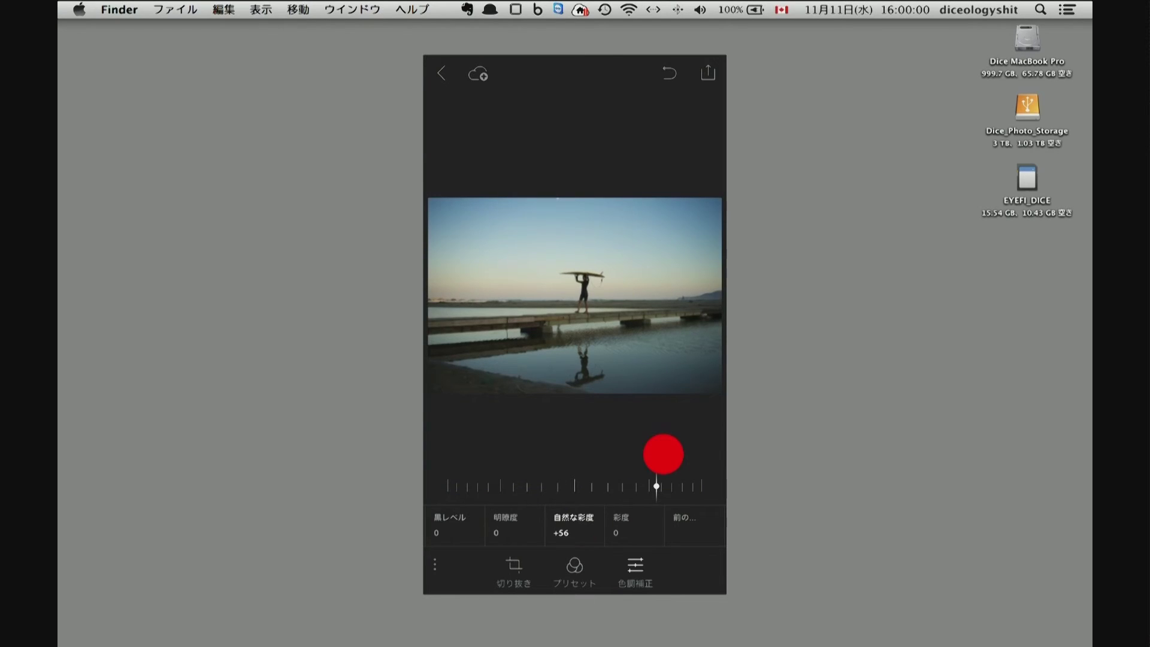
Step: Raise contrast to +24, darken exposure to -0.49EV, and hide the adjustment sliders
scroll(550, 511, "left", 5)
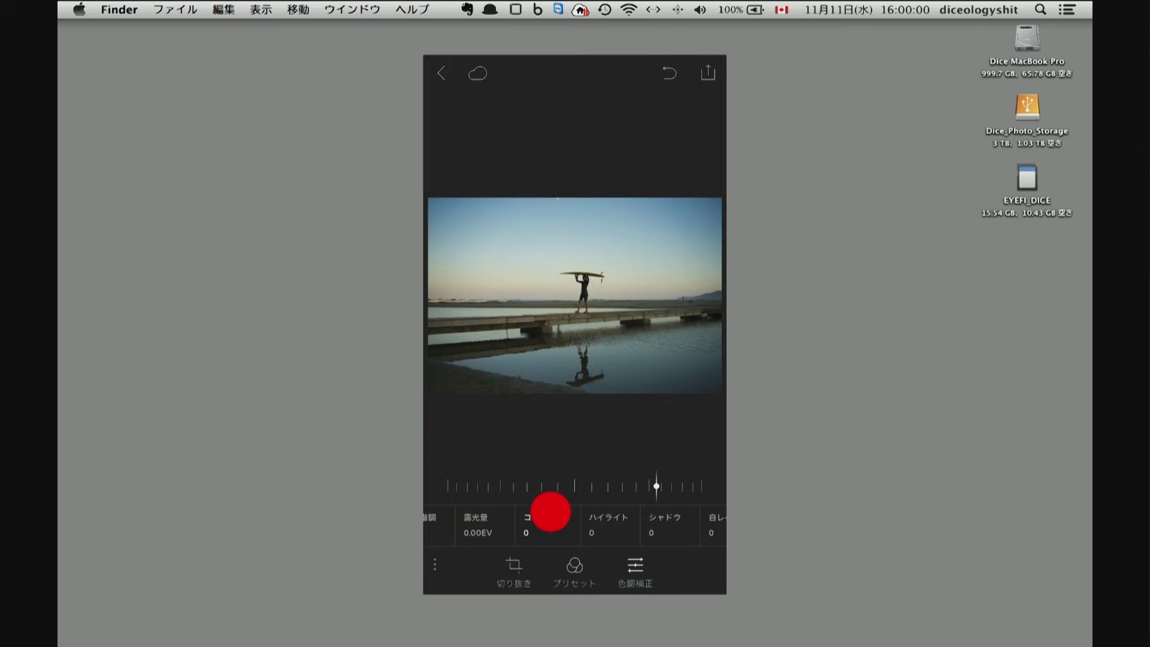
left_click(550, 511)
left_click_drag(577, 473, 618, 469)
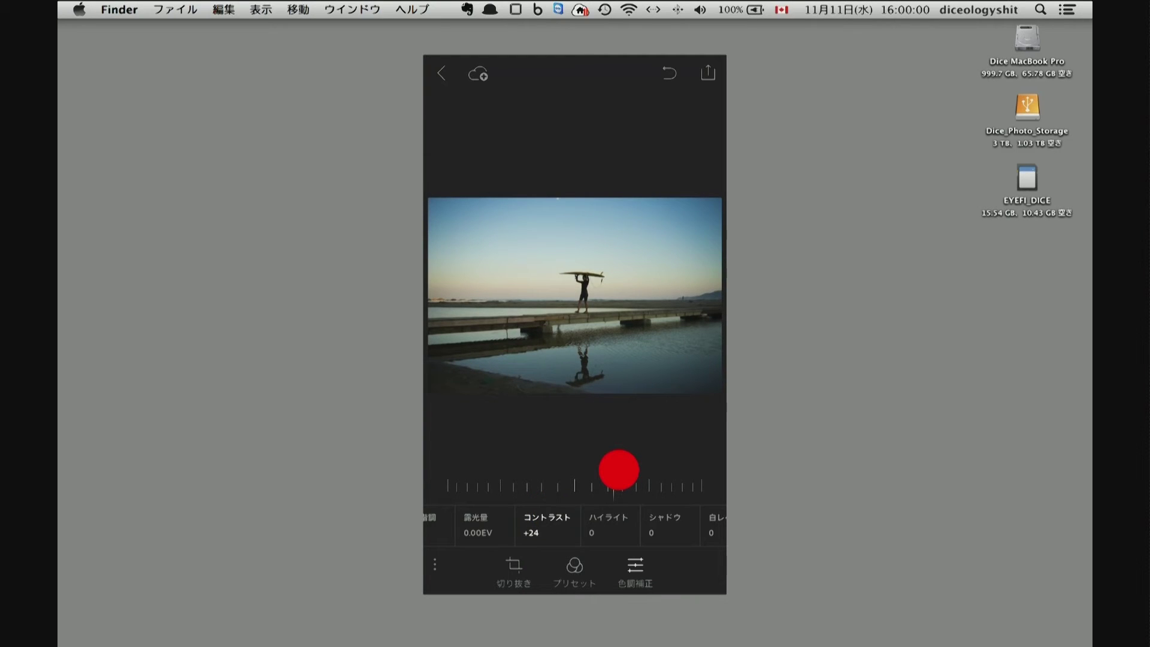
left_click_drag(488, 526, 573, 527)
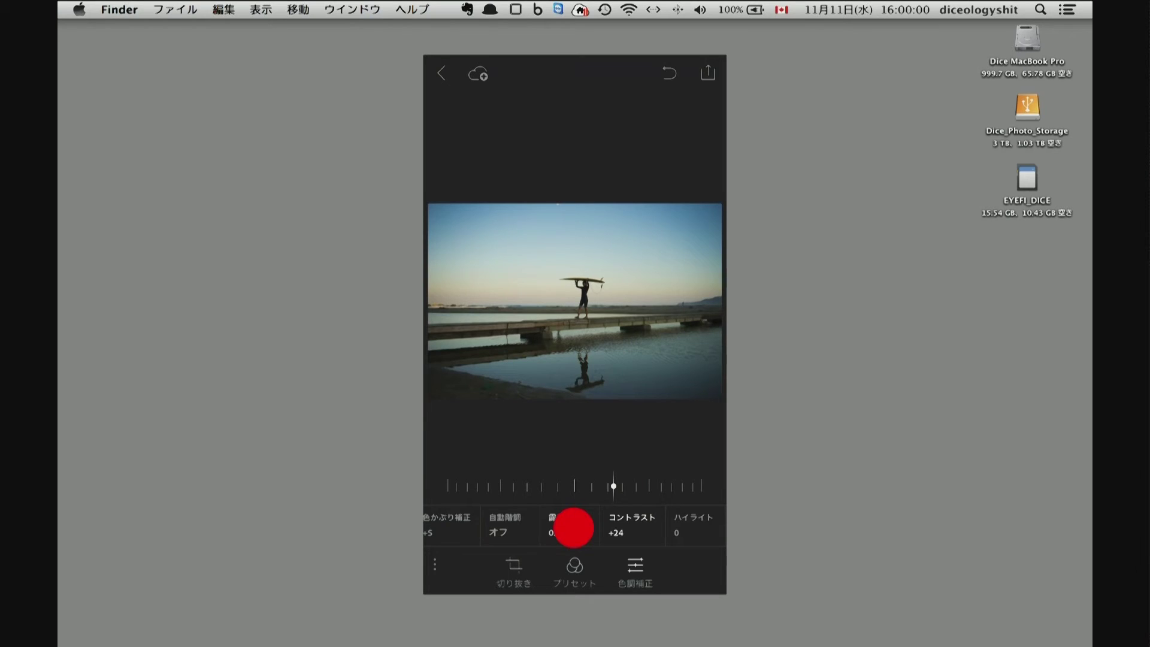
left_click(575, 526)
left_click_drag(613, 486, 562, 485)
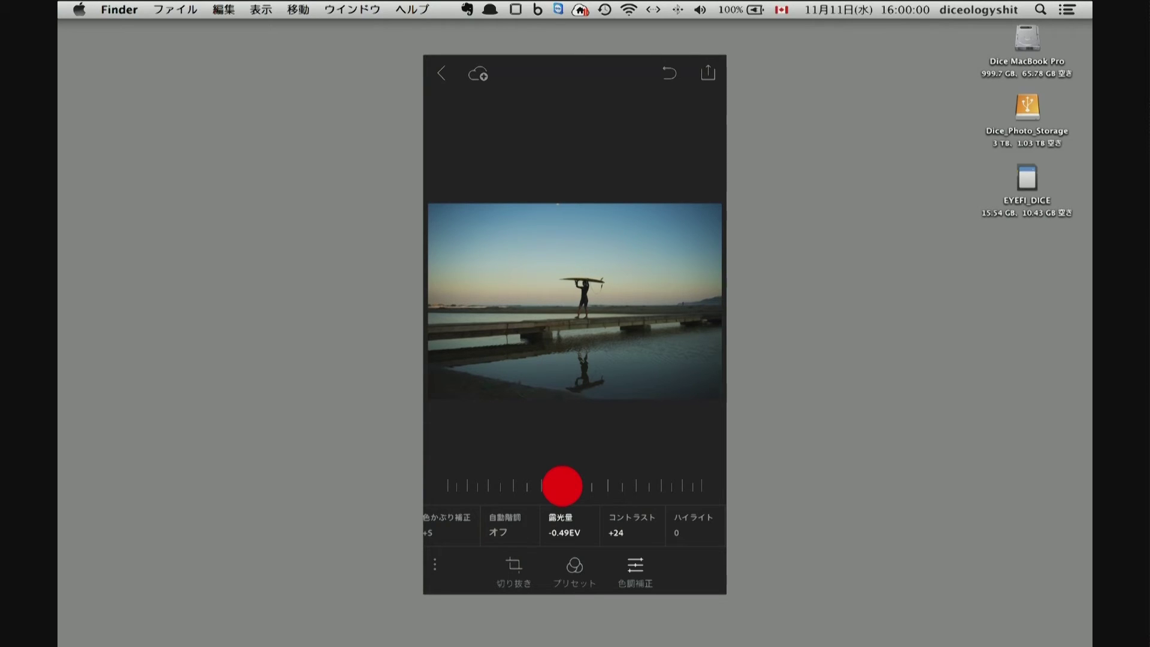
left_click(445, 559)
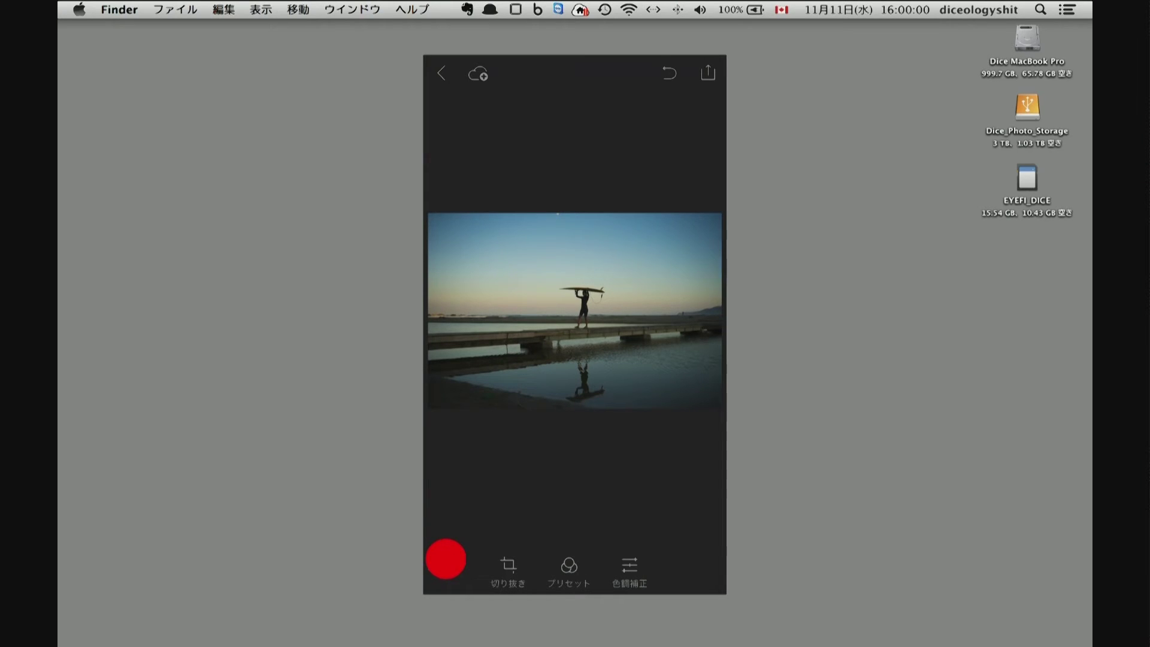
Step: Toggle the adjustment controls, then open the portrait of the surfer with his board
left_click(445, 559)
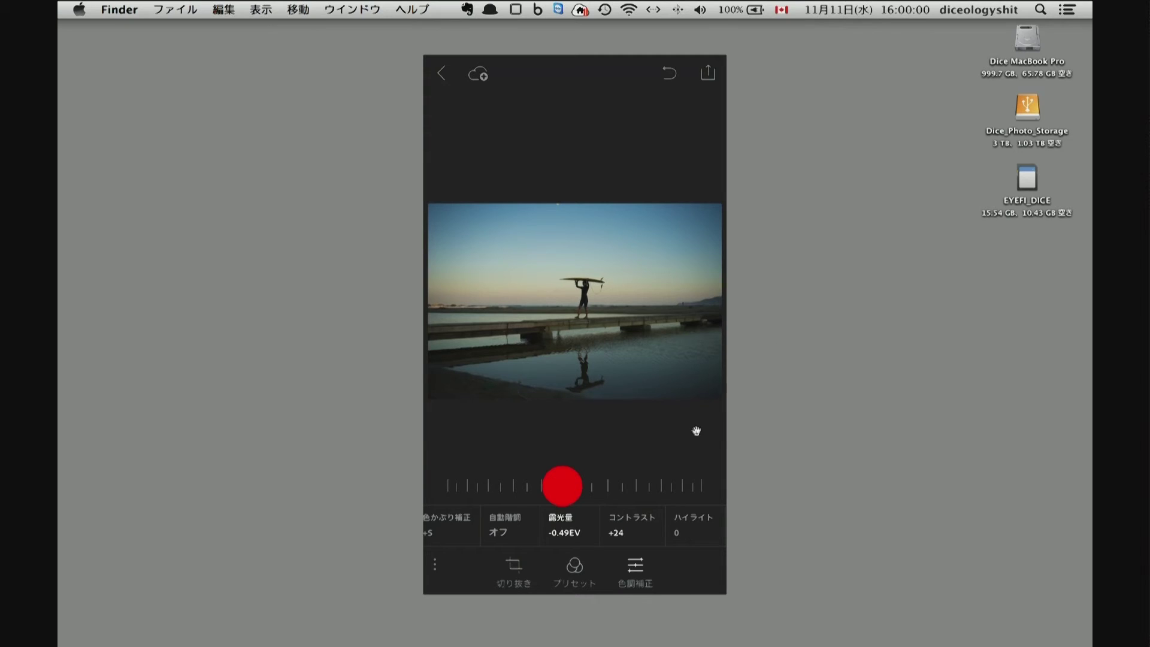
left_click(446, 559)
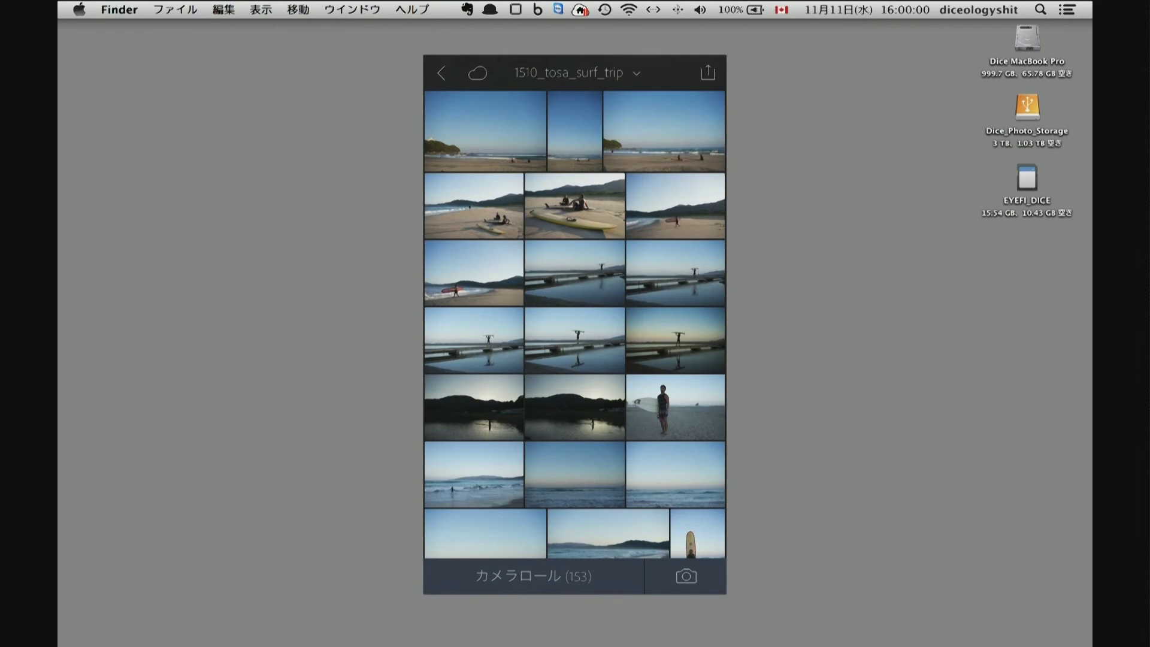
scroll(575, 323, "down", 5)
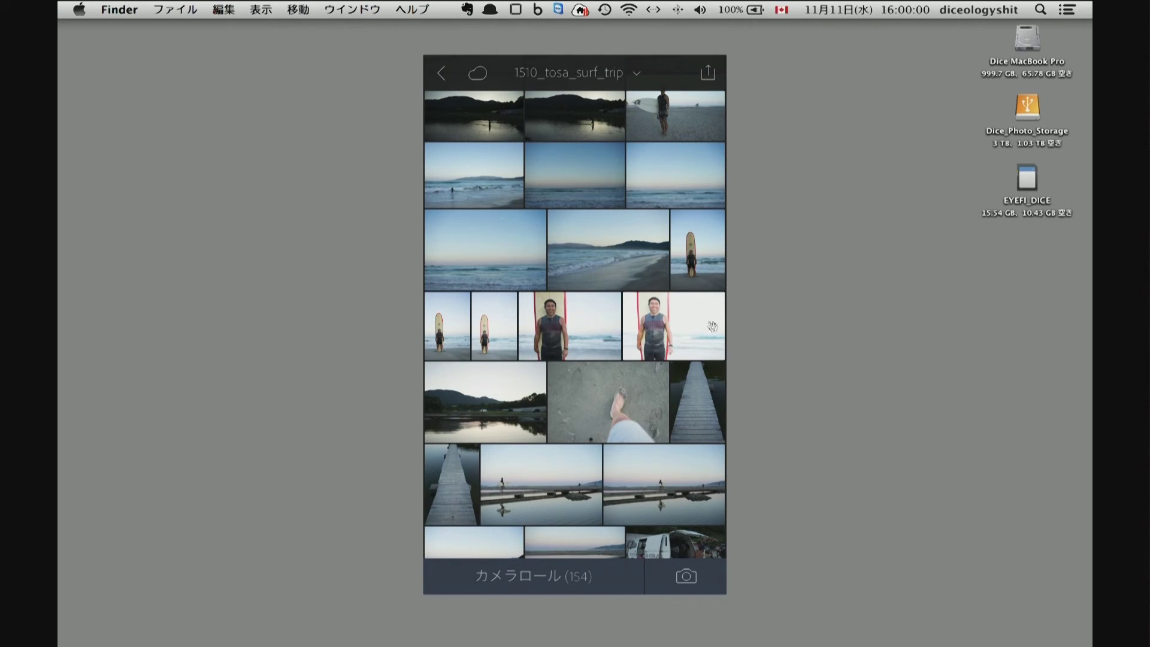
left_click(722, 340)
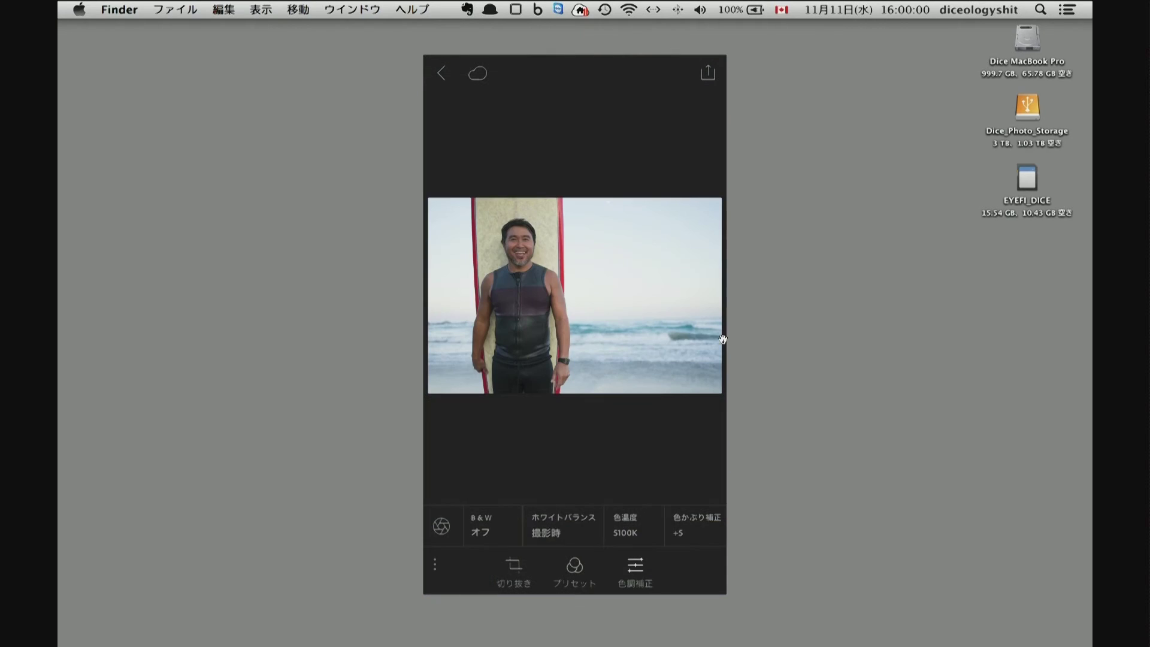
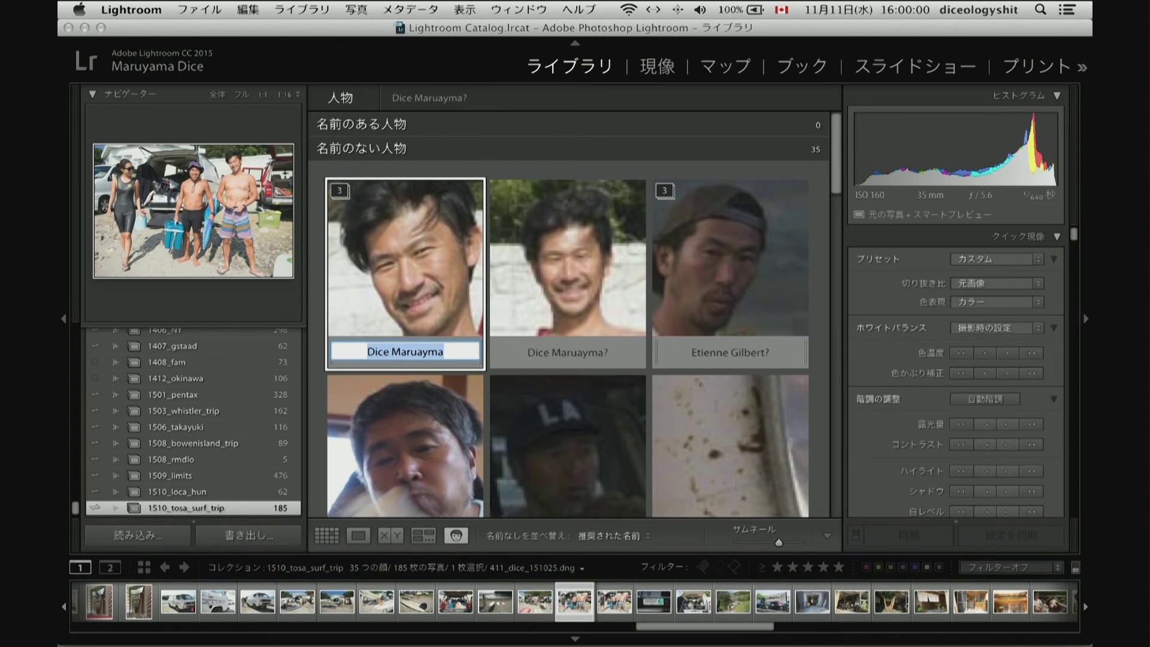
Step: Name three more unnamed surf-trip faces in People view, accepting the autocompleted names for two
type("Masaharu Iwaike")
key("Return")
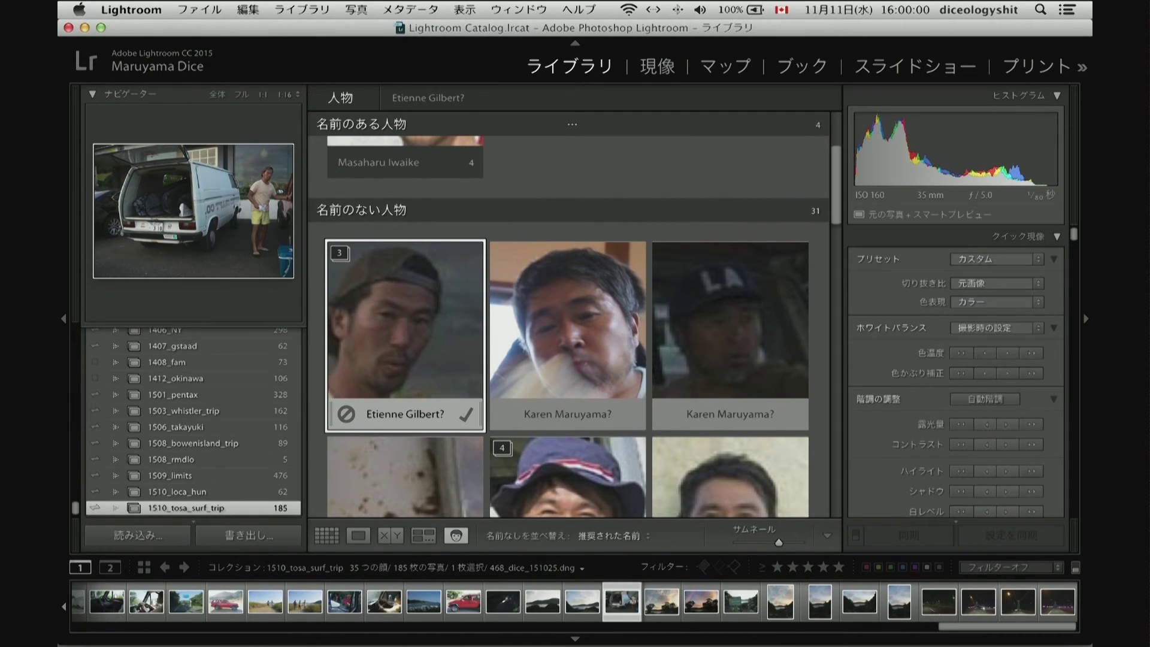
type("Masaharu Iwaike")
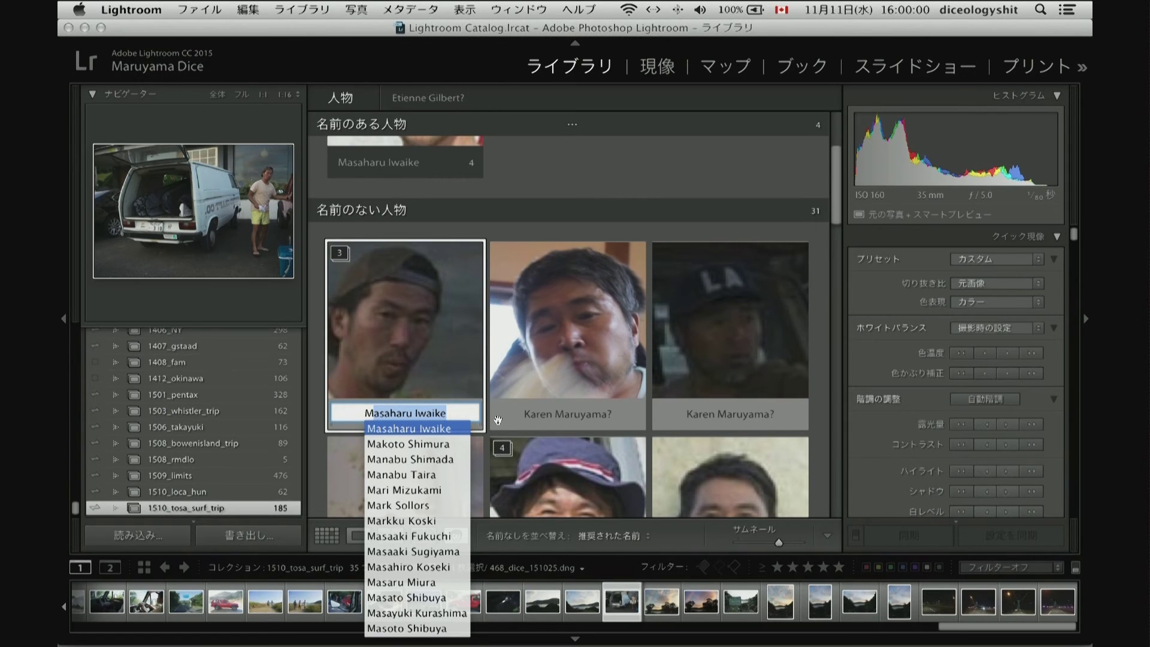
key("Return")
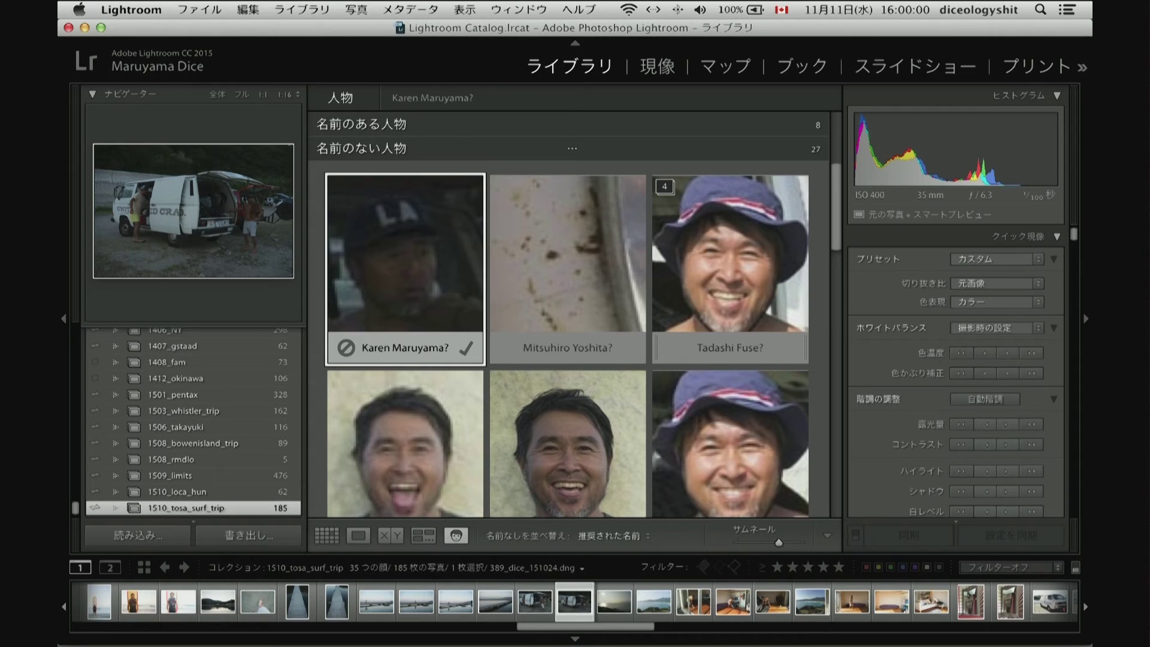
type("takanori Takachoko Sato")
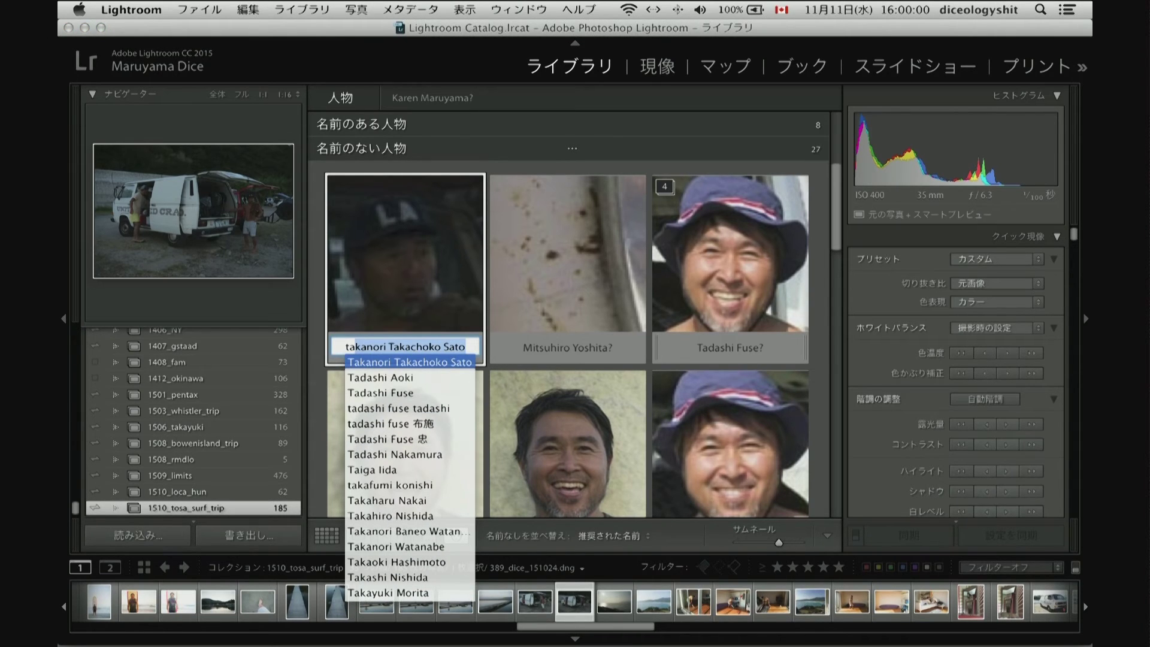
key("Return")
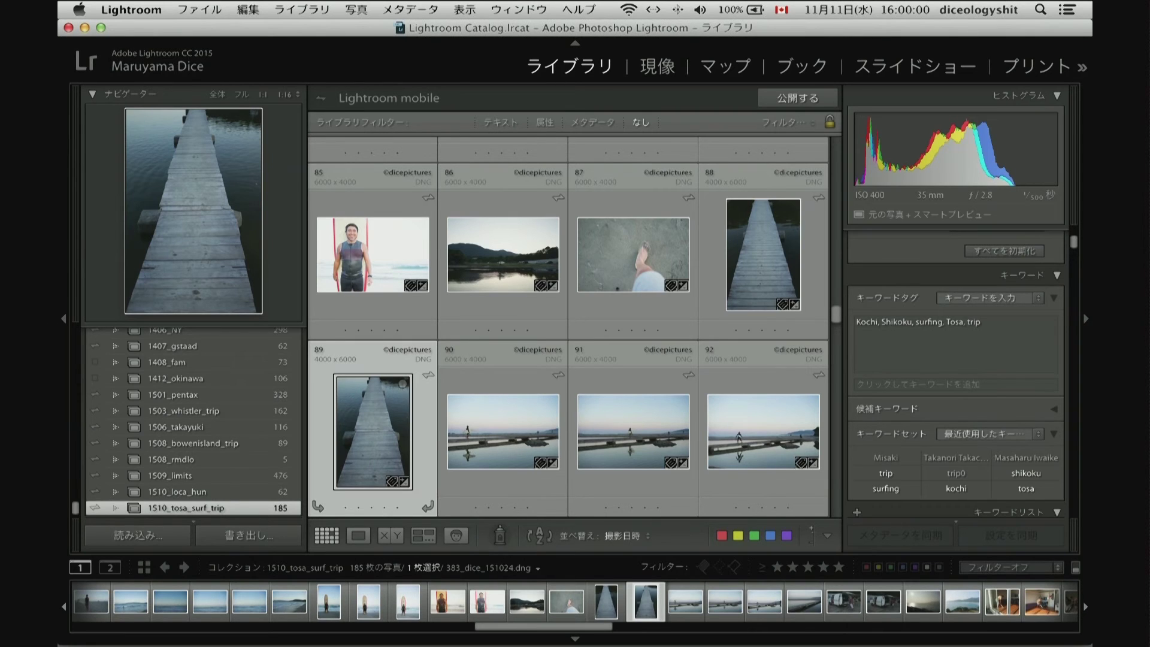
Step: Warm the pier photo to colour temperature 6,348 in Develop and compare before and after
key("e")
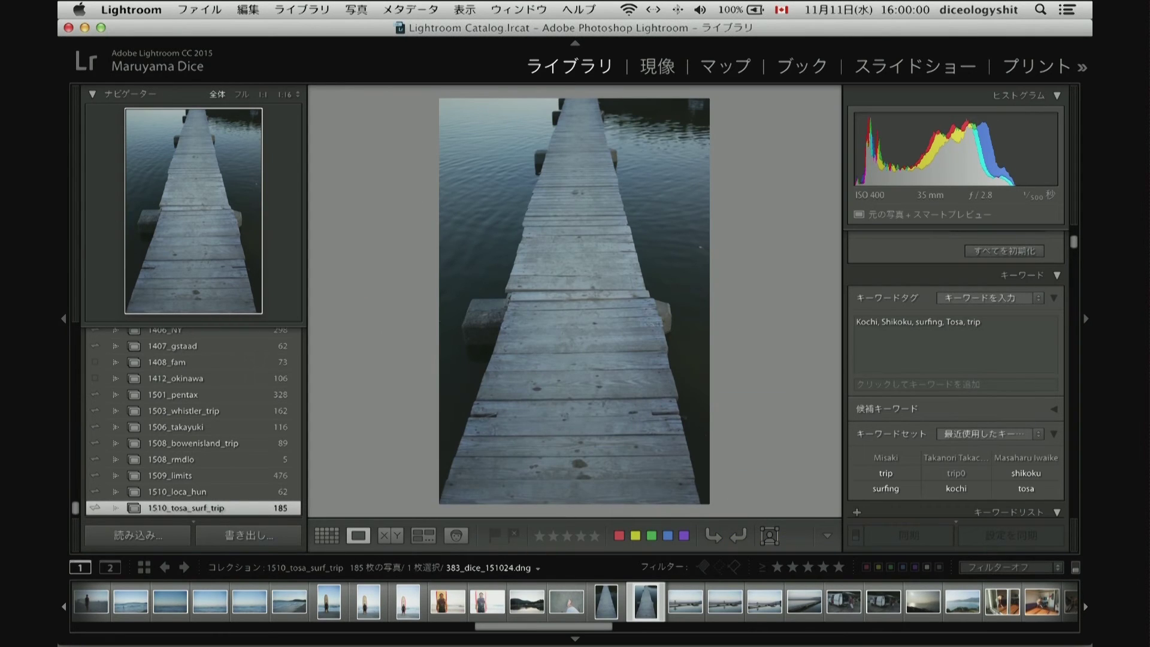
key("d")
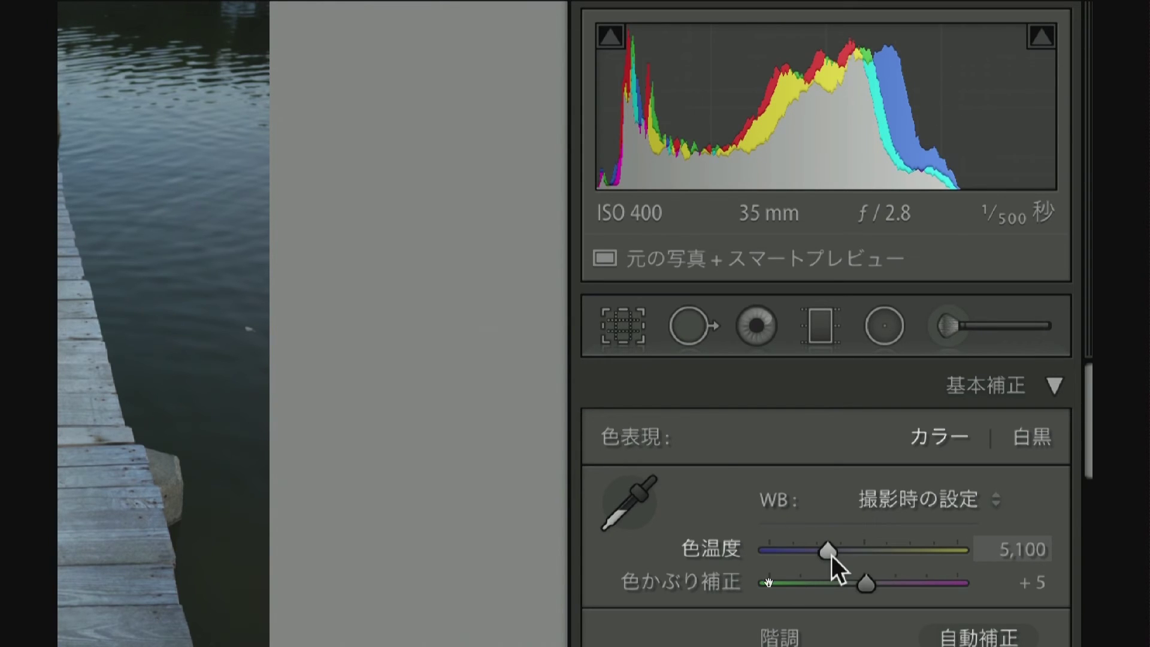
left_click_drag(827, 550, 850, 549)
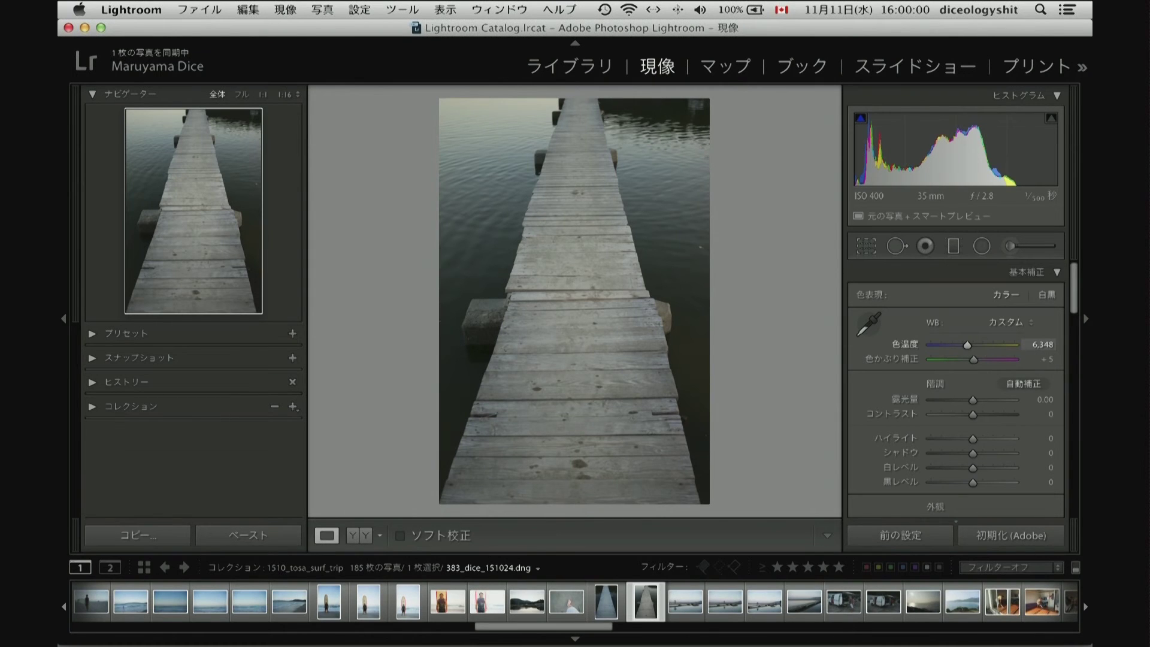
key("y")
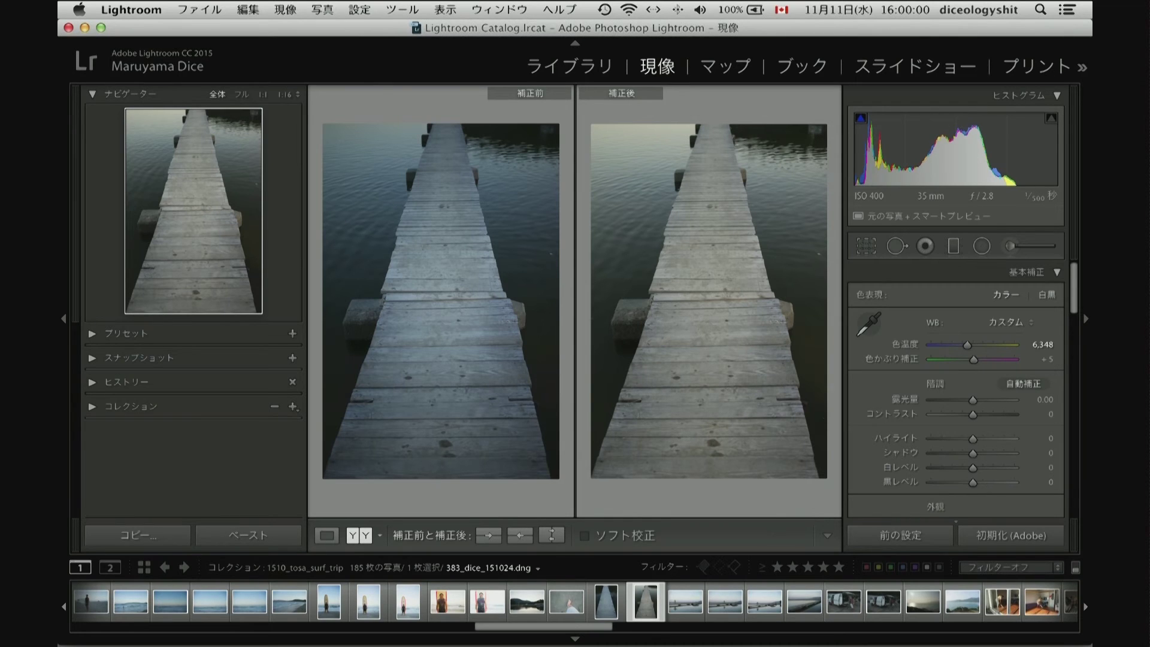
key("q")
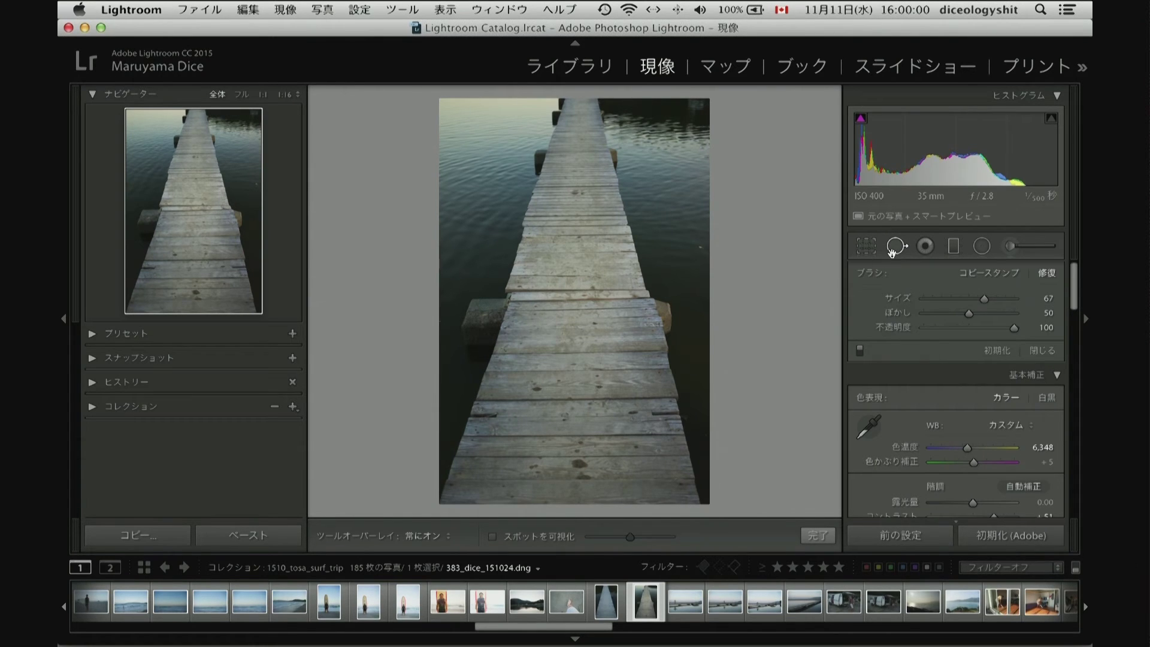
Step: Heal a spot on the water right of the pier, then move to the surfer portrait
left_click(892, 251)
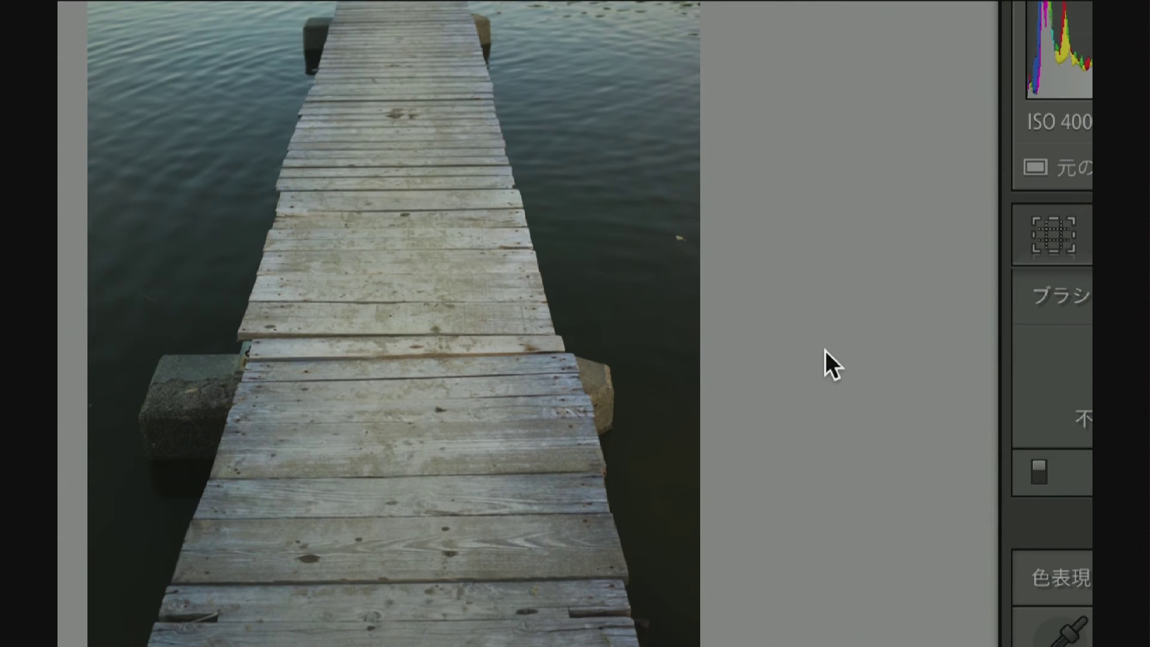
left_click(677, 238)
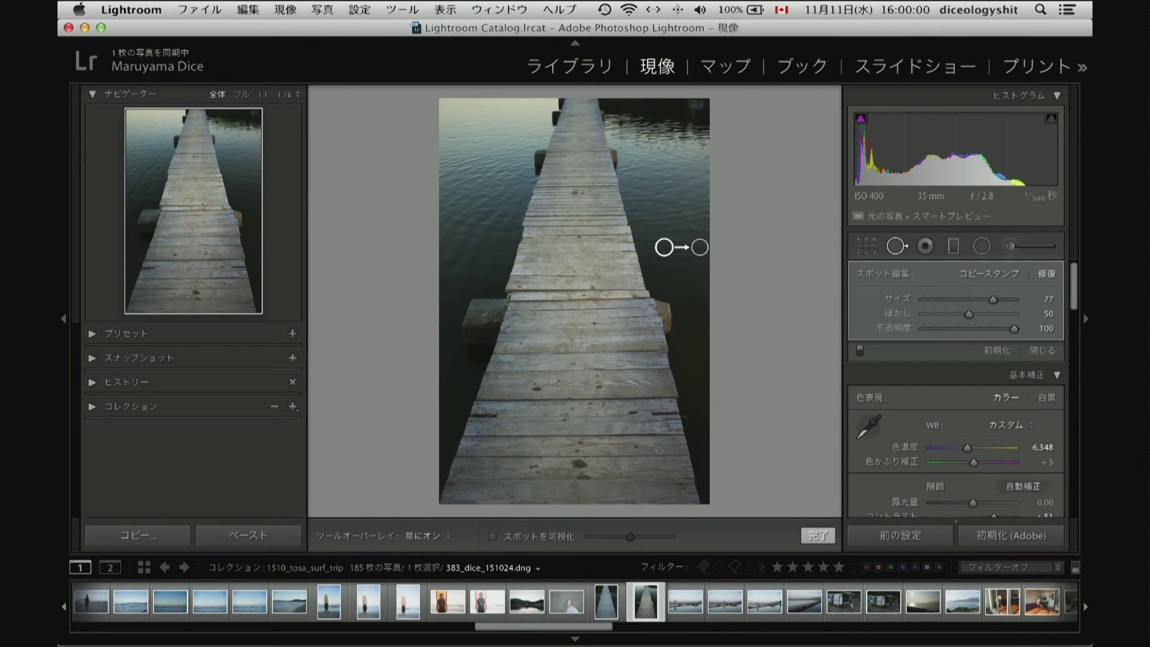
key("q")
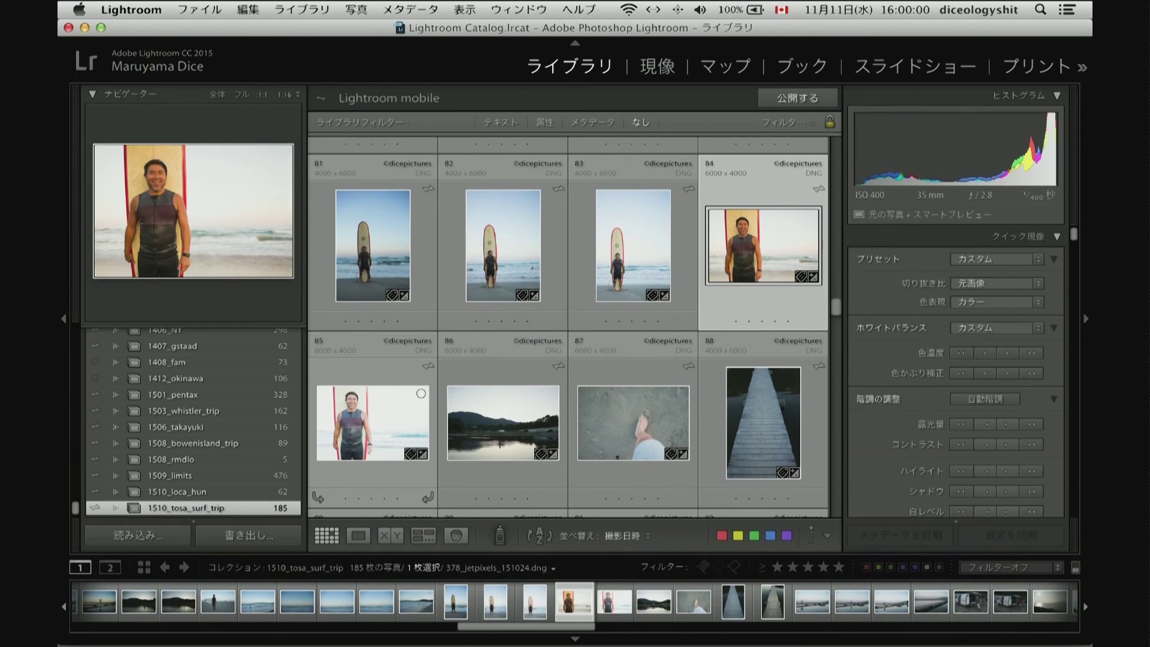
key("Right")
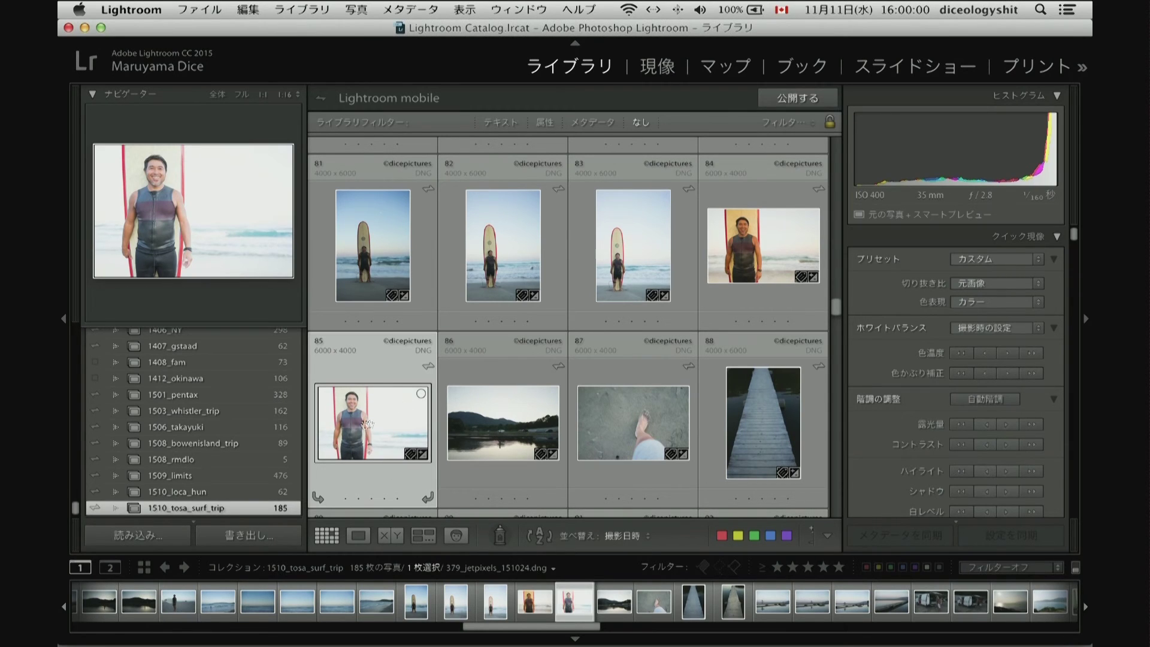
Step: Open the surfer portrait enlarged in Loupe and then in Develop
double_click(390, 464)
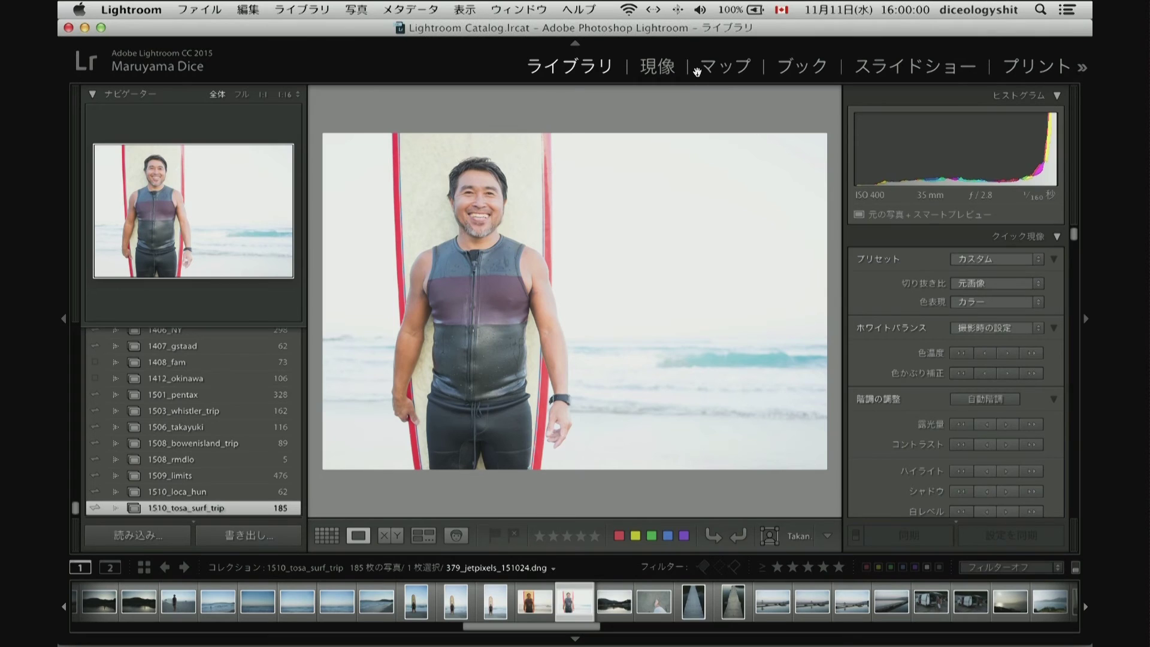
key("d")
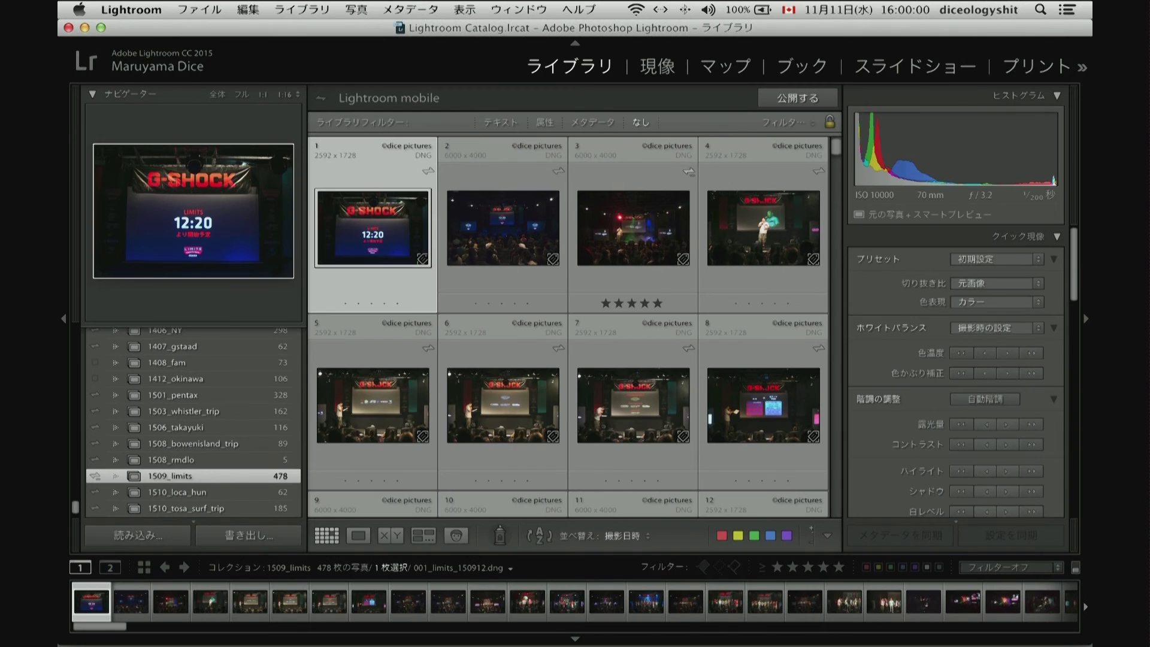
Step: Filter the 1509_limits grid to photos rated five stars and above
left_click(838, 567)
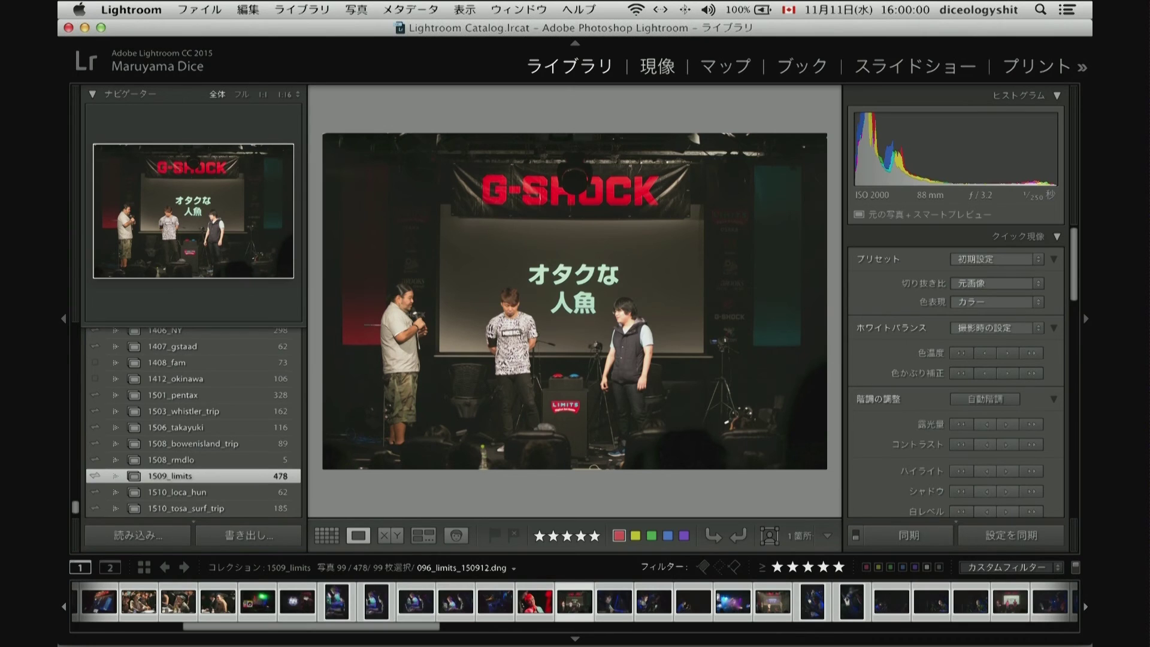
Step: Browse later event photos, scroll the Develop panels toward lens corrections, and return to Grid view
key("Right")
key("Right")
key("Right")
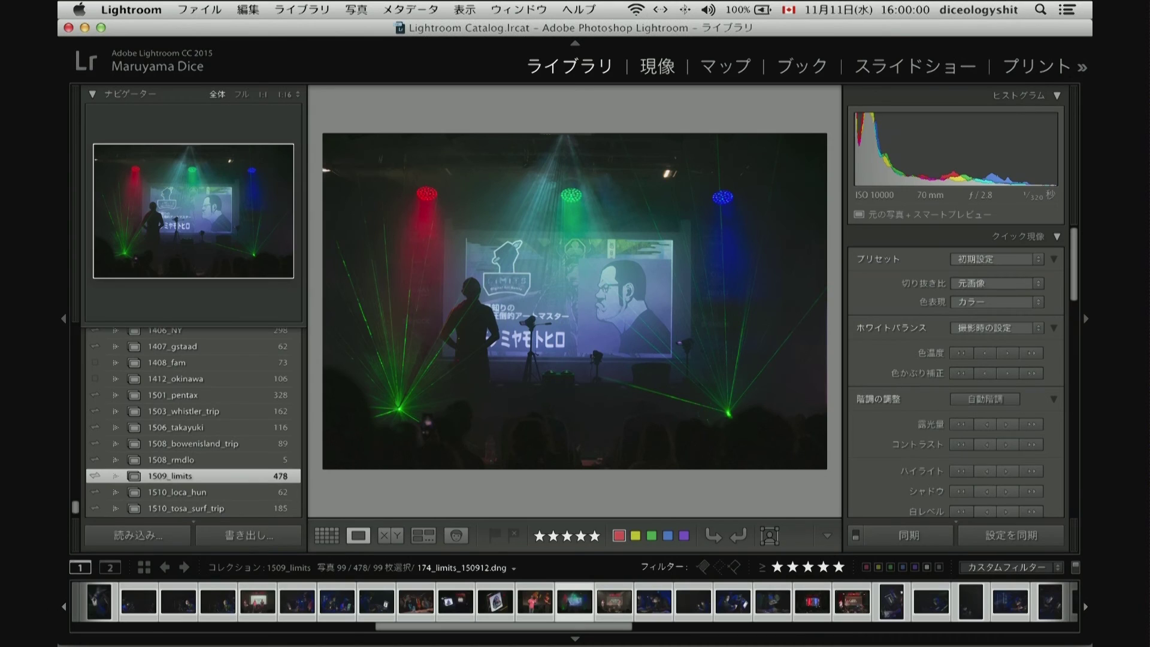
key("Right")
key("Right")
key("Right")
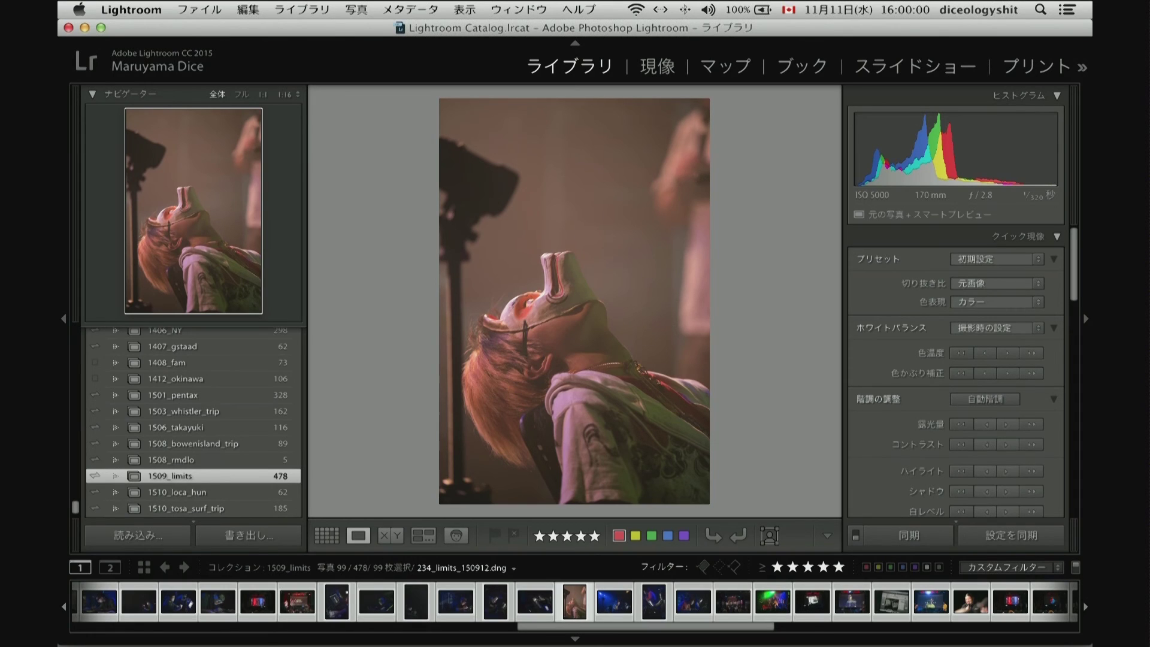
key("d")
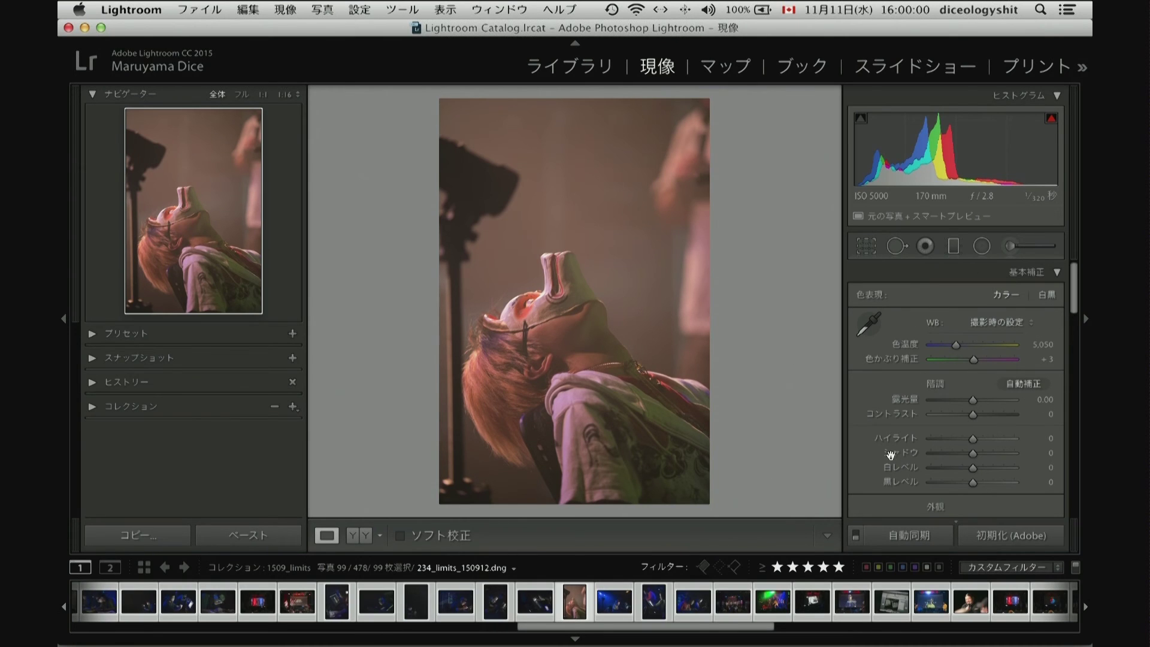
scroll(891, 455, "down", 10)
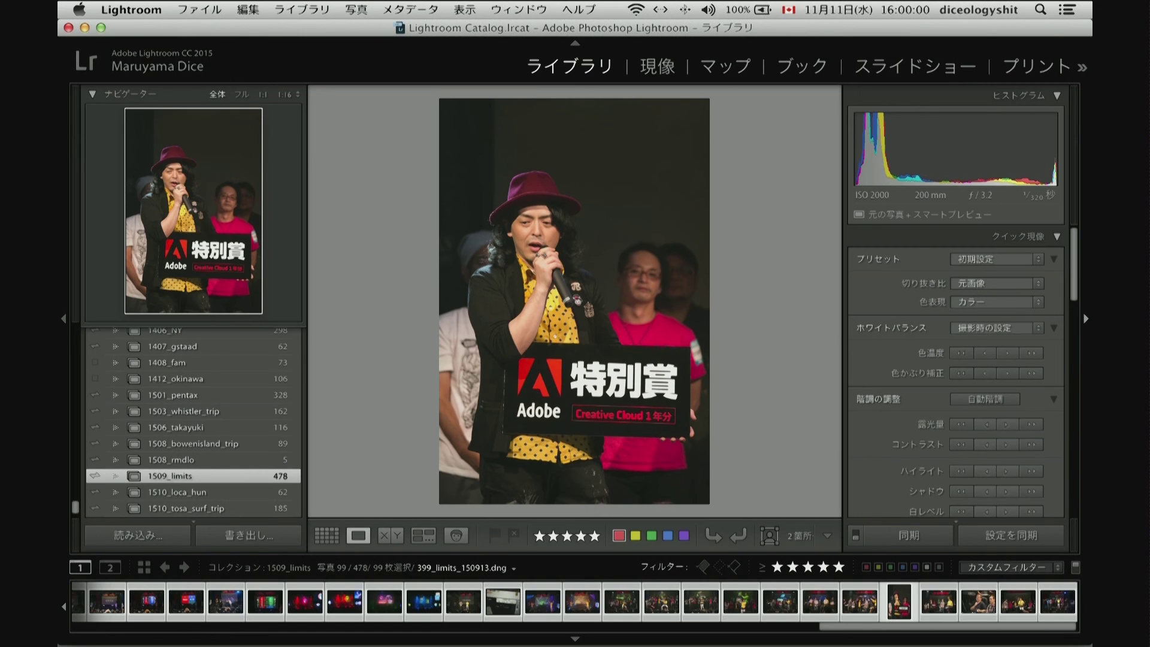
key("g")
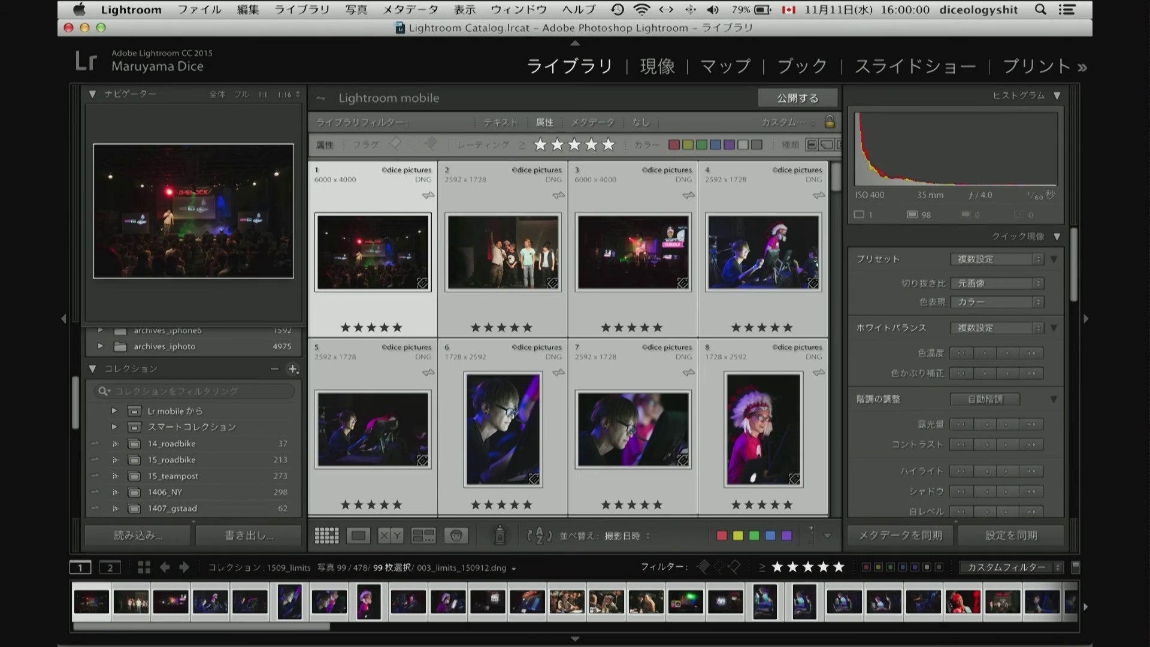
Step: Make the 99 photos a mobile-synced 151111_limits_higlight collection, publish it publicly, and open its link
left_click(293, 369)
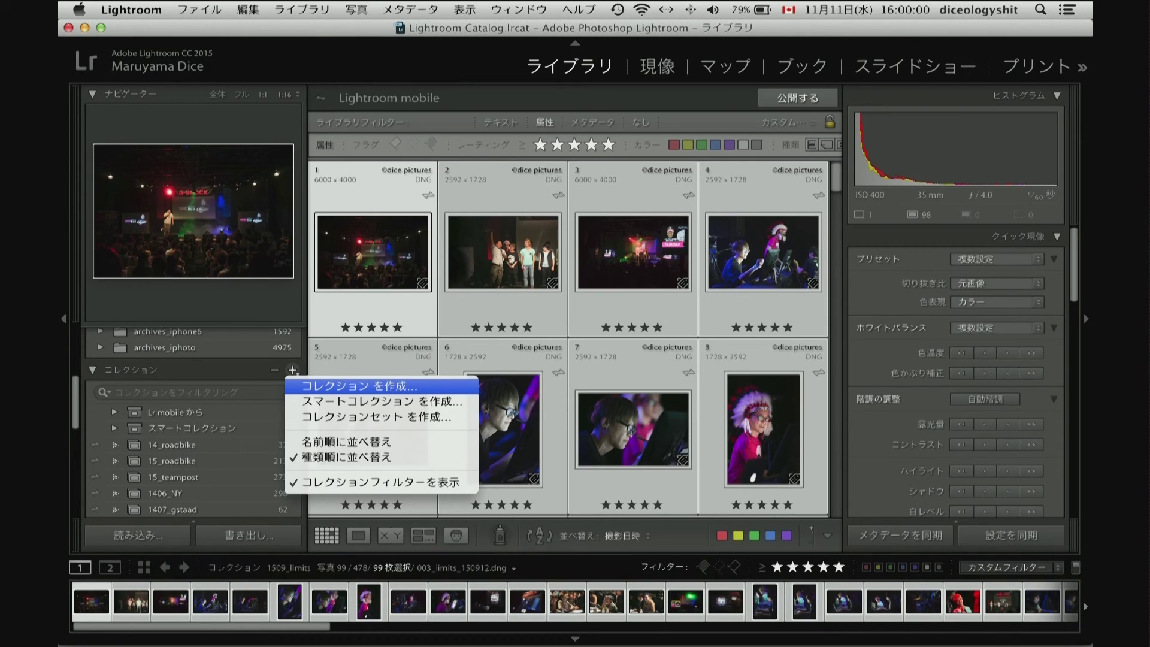
left_click(354, 386)
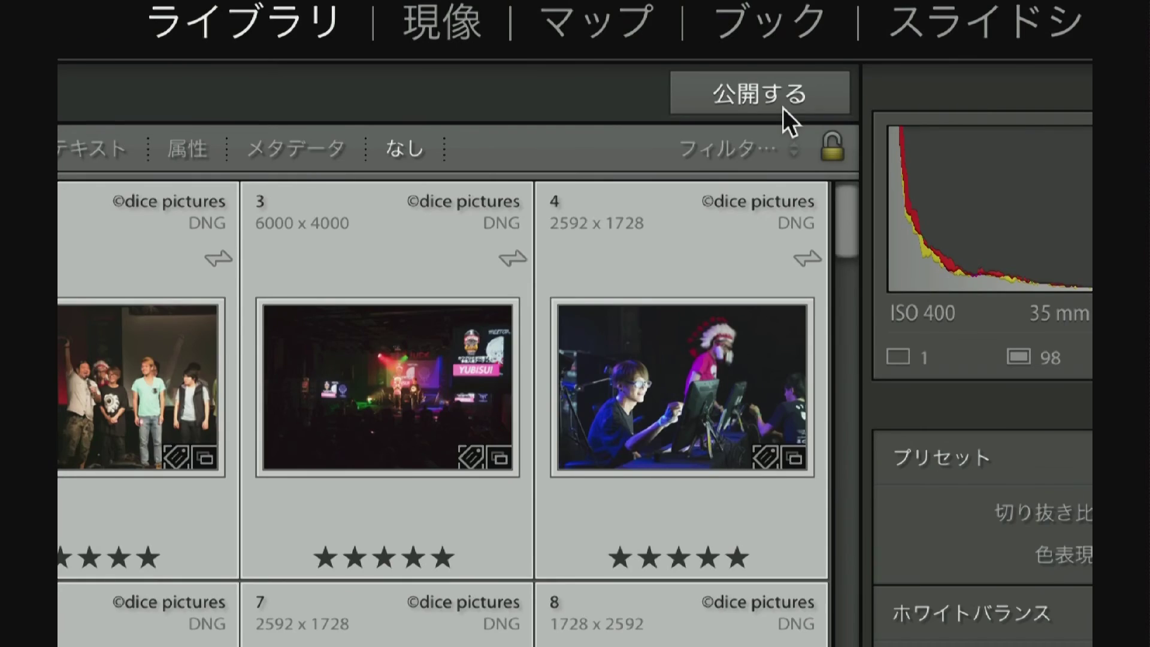
left_click(807, 103)
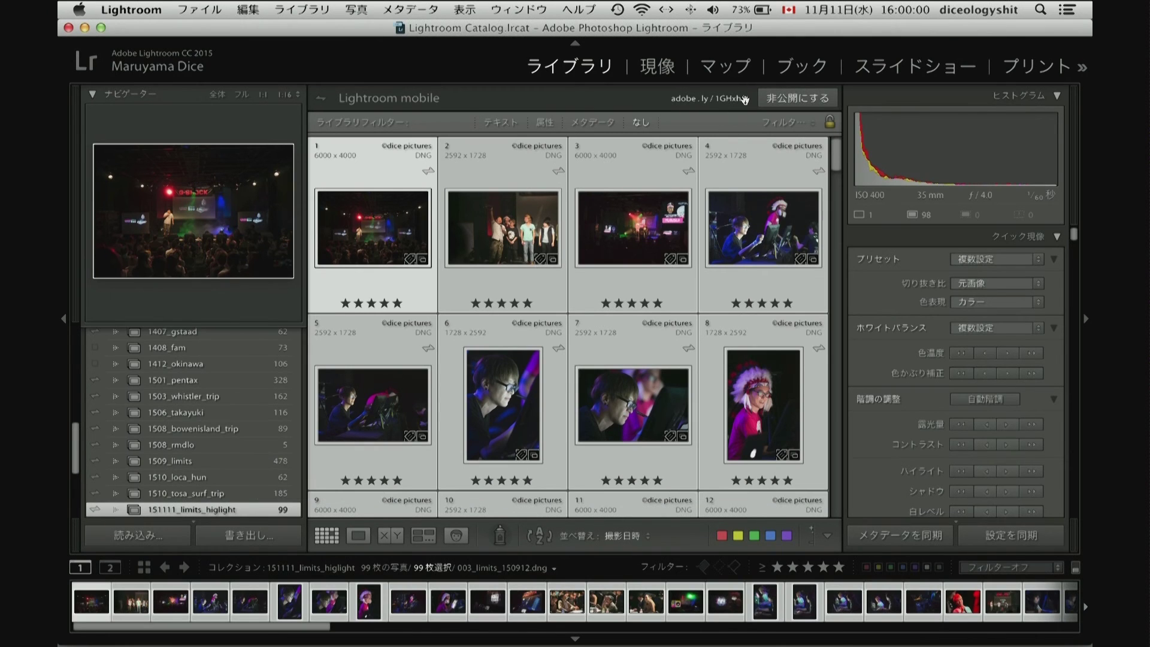
left_click(744, 100)
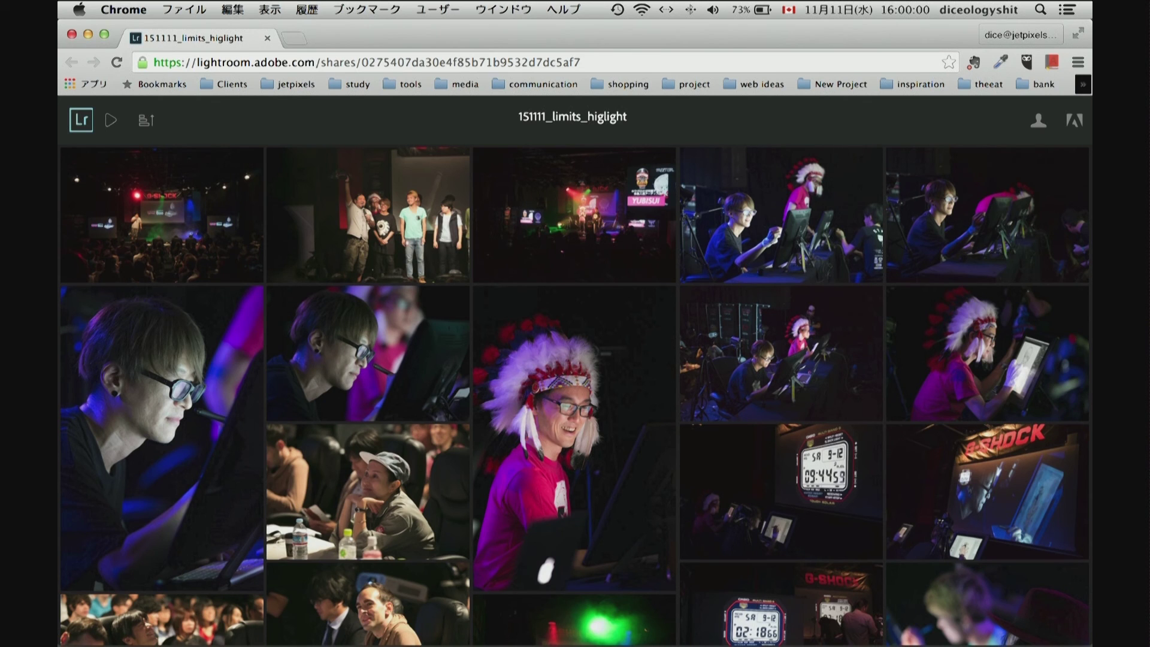
Step: Select the shared gallery's URL and enlarge photo 31 in the web viewer
key("super+l")
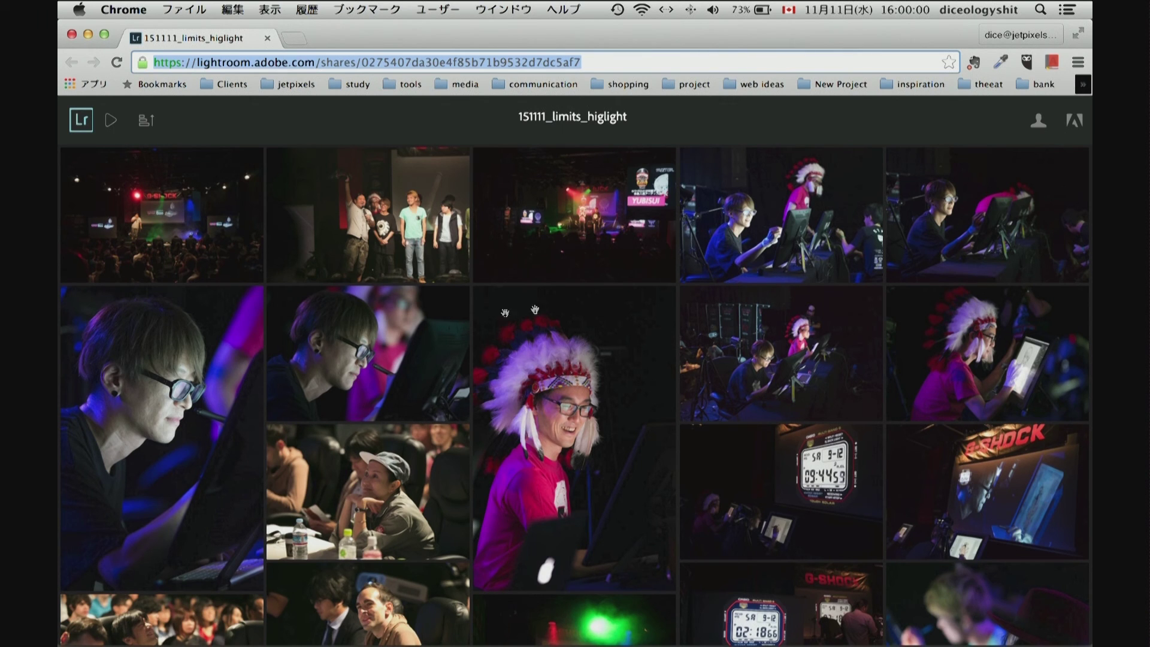
left_click(511, 443)
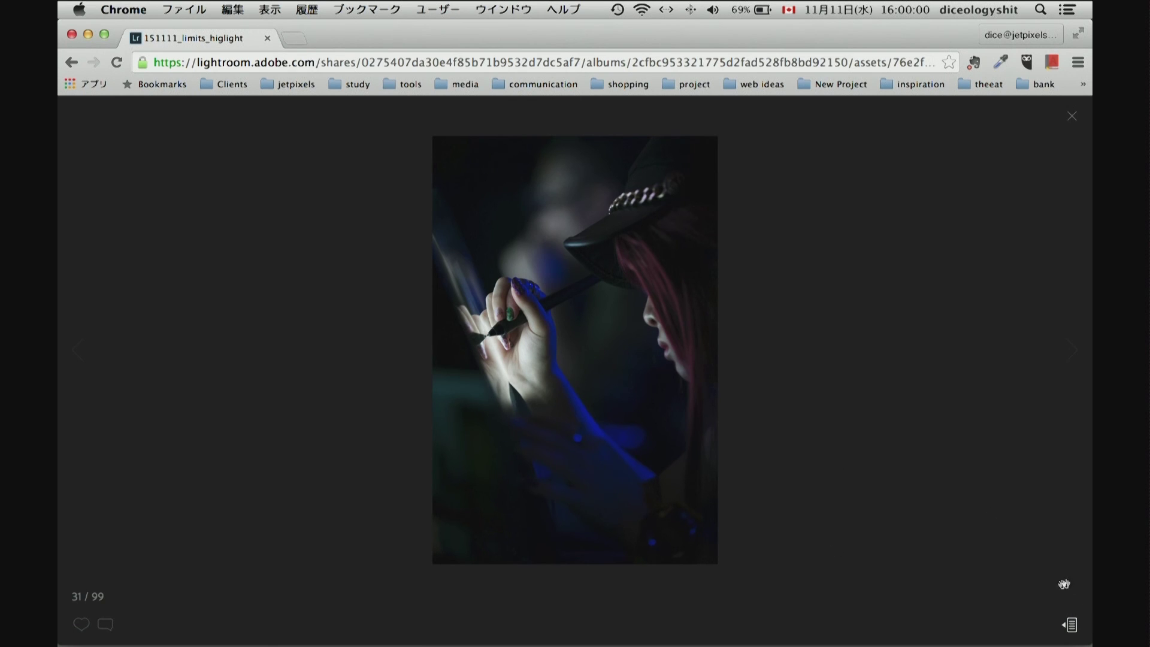
Step: Comment on photo 31, delete that comment, and post 'Wacomさんに営業かけて！' instead
left_click(1070, 625)
type("この写真、Wacomさん喜ぶだろうなぁ〜")
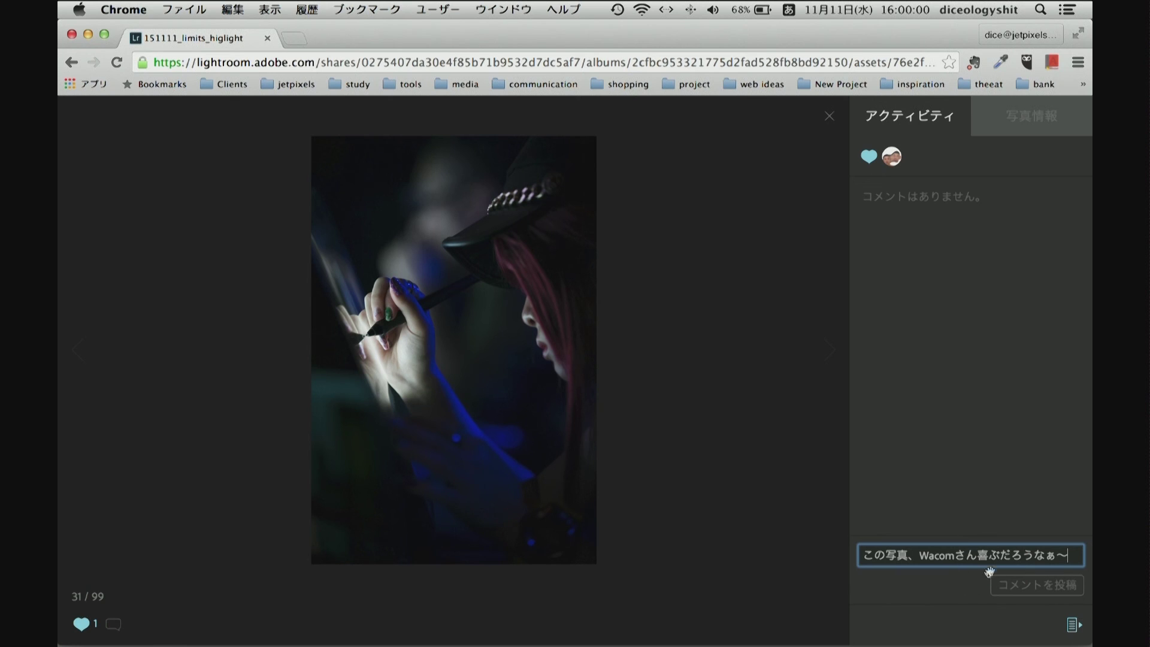
left_click(1046, 574)
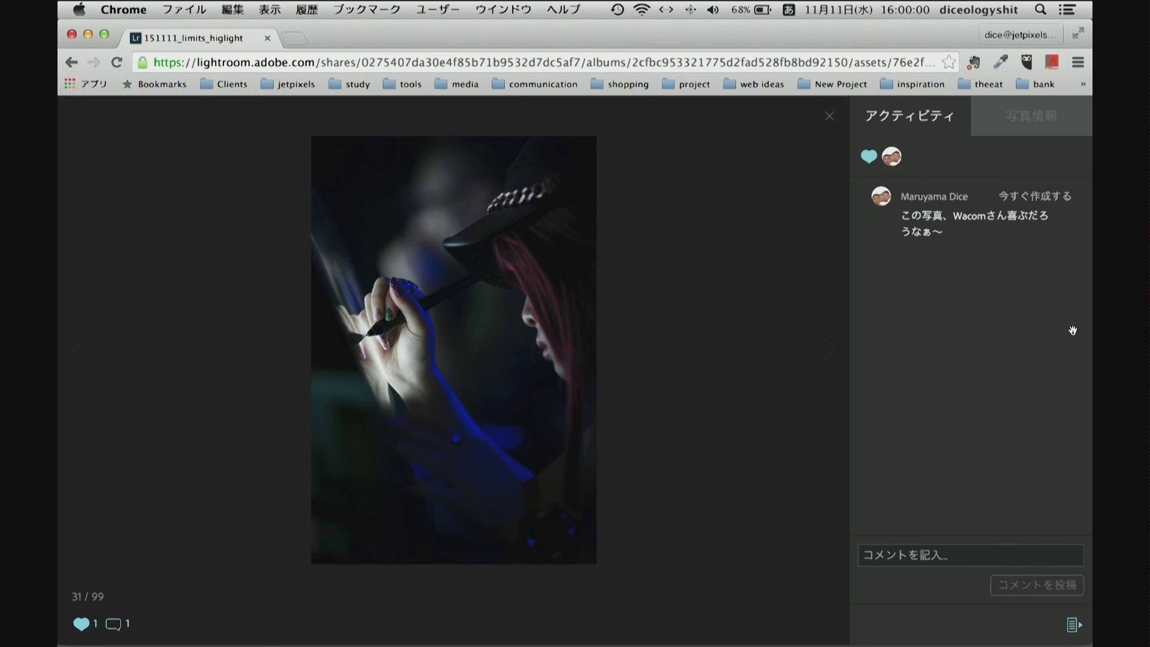
left_click(1054, 214)
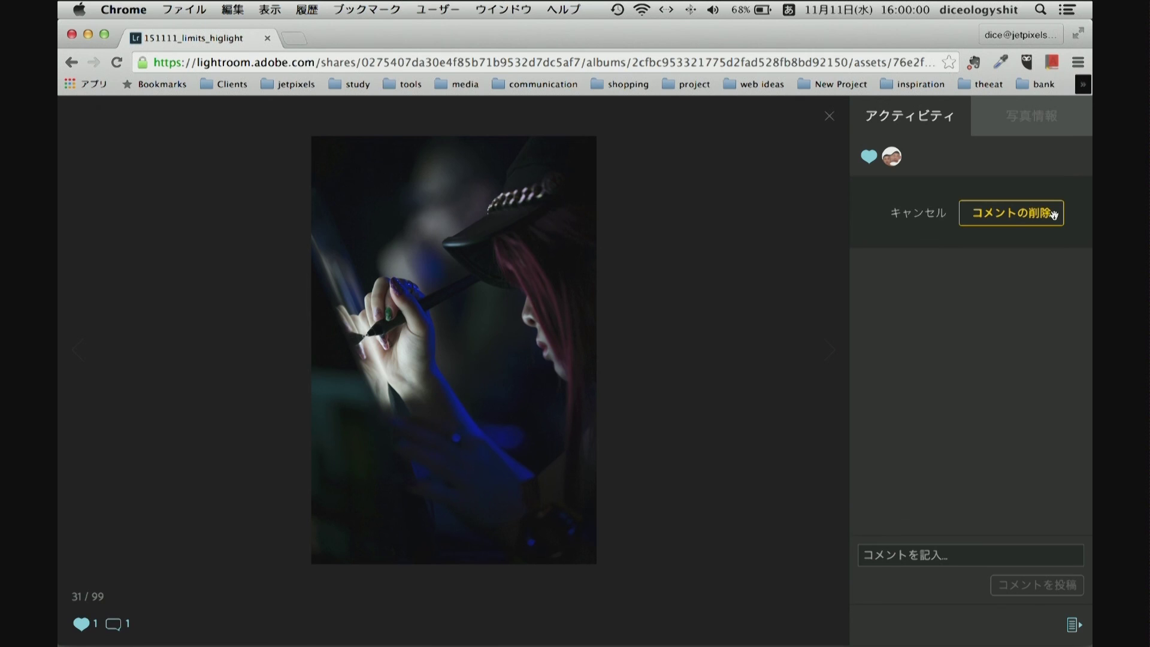
left_click(1053, 214)
left_click(948, 547)
type("Wacomさんに営業かけて！")
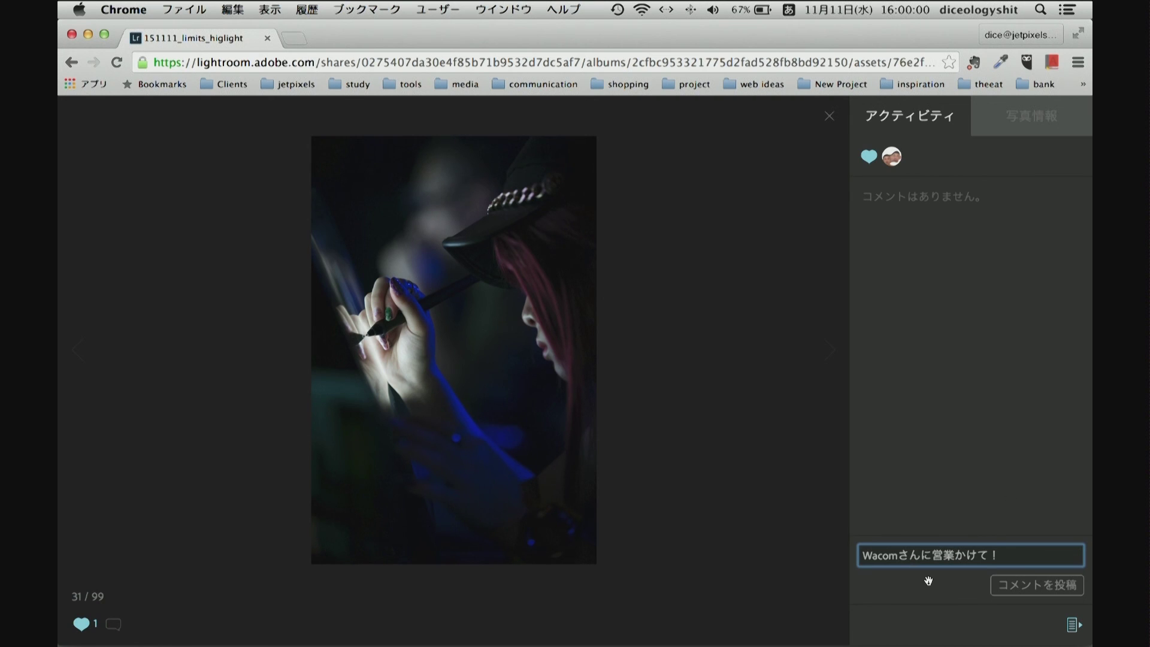
key("Return")
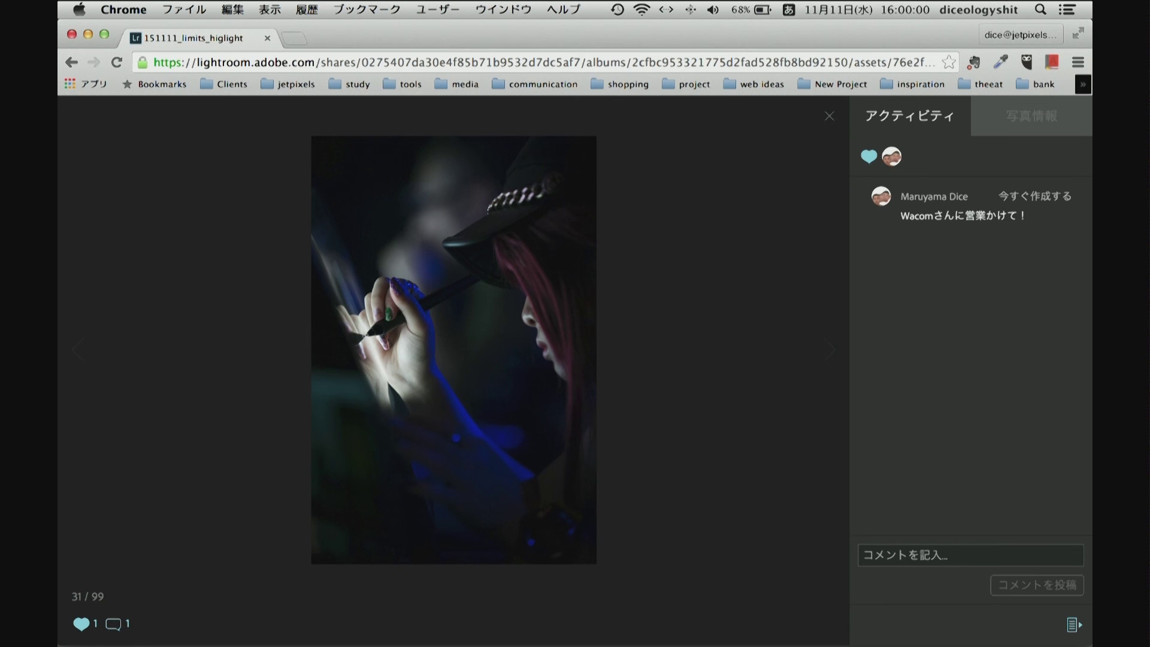
key("super+Tab")
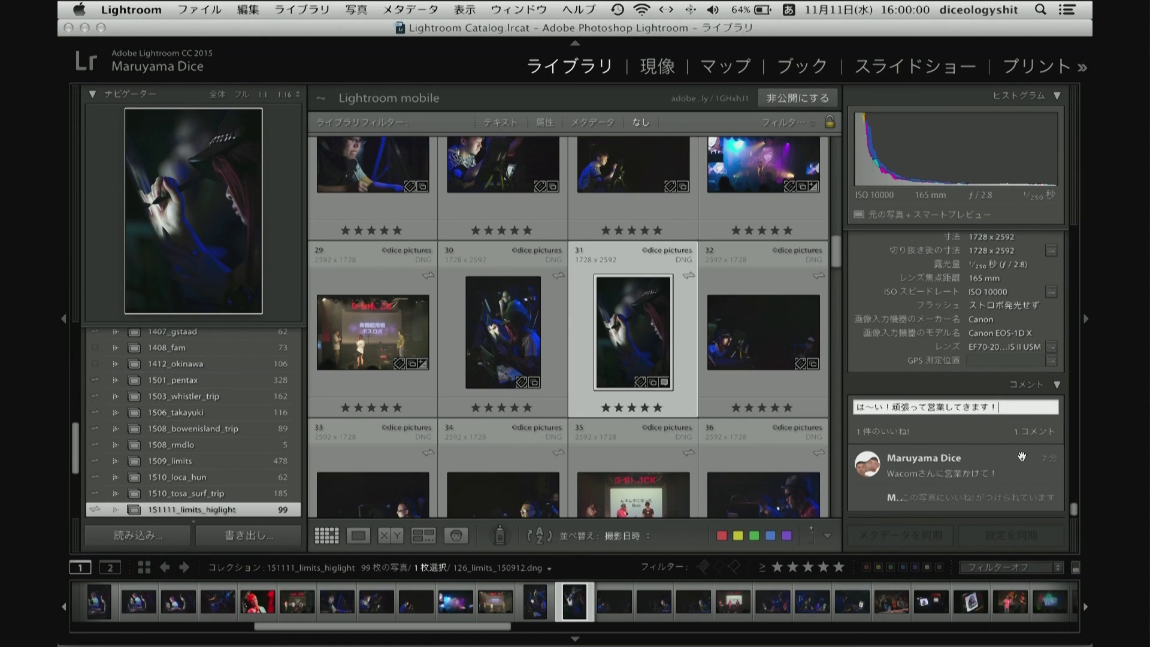
Step: Post the reply 'は〜い！頑張って営業してきます！' on photo 31 in desktop Lightroom
key("Return")
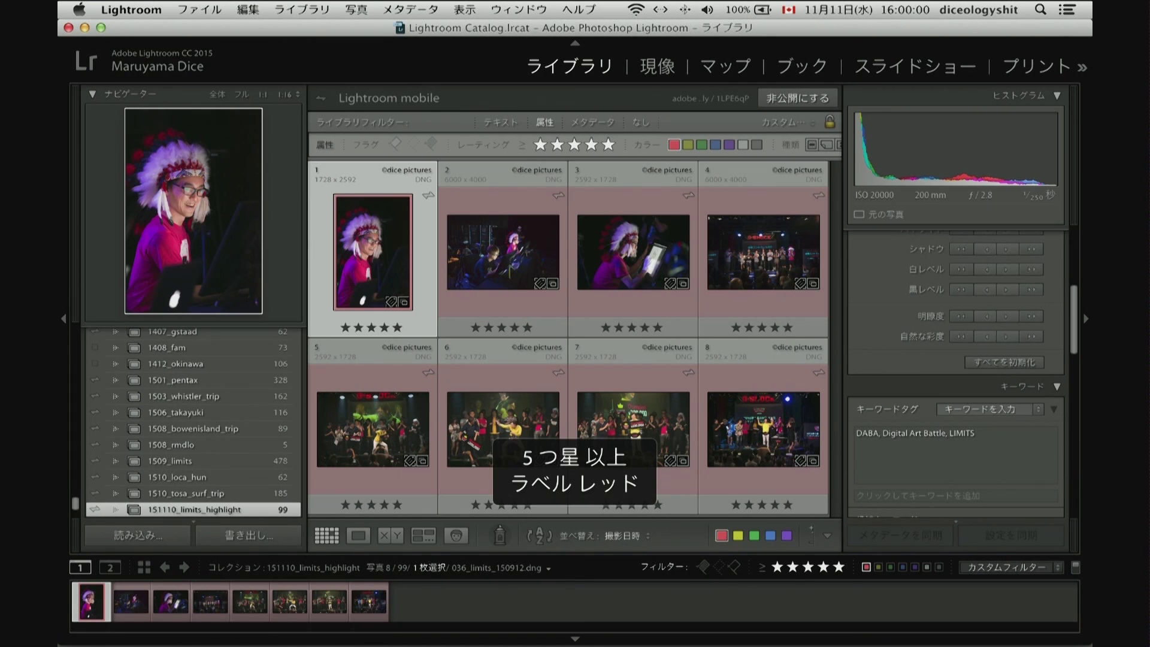
Step: Clear the 5-star red-label filter so 151110_limits_highlight shows all 99 photos
key("ctrl+l")
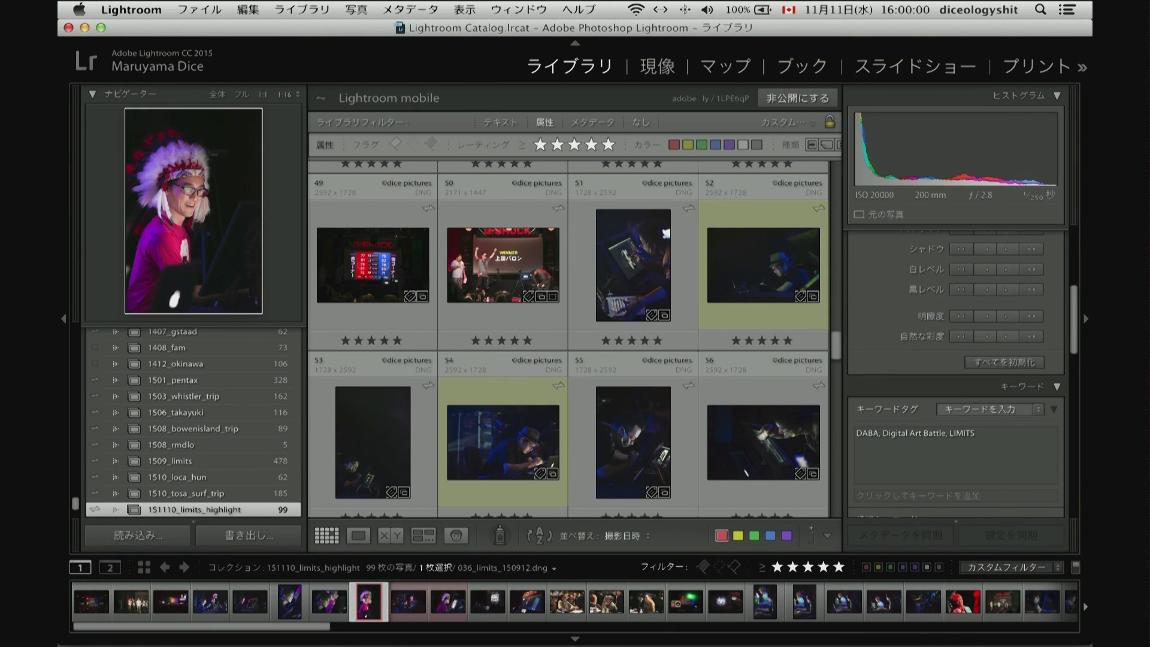
key("ctrl+l")
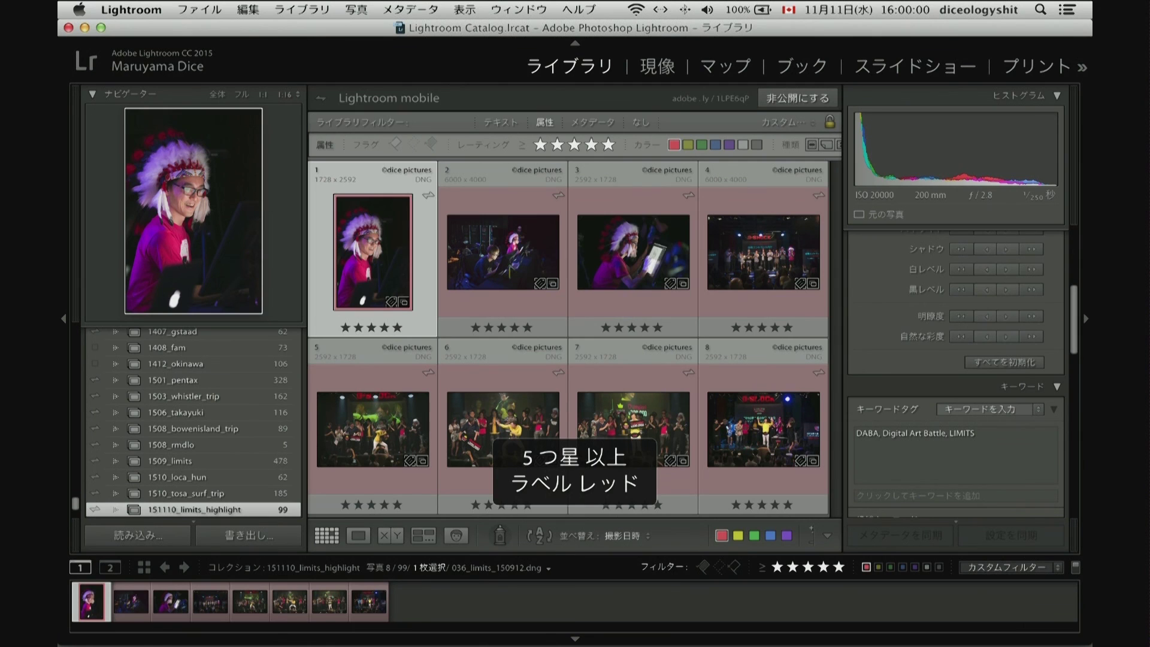
key("ctrl+l")
key("ctrl+l")
key("ctrl+l")
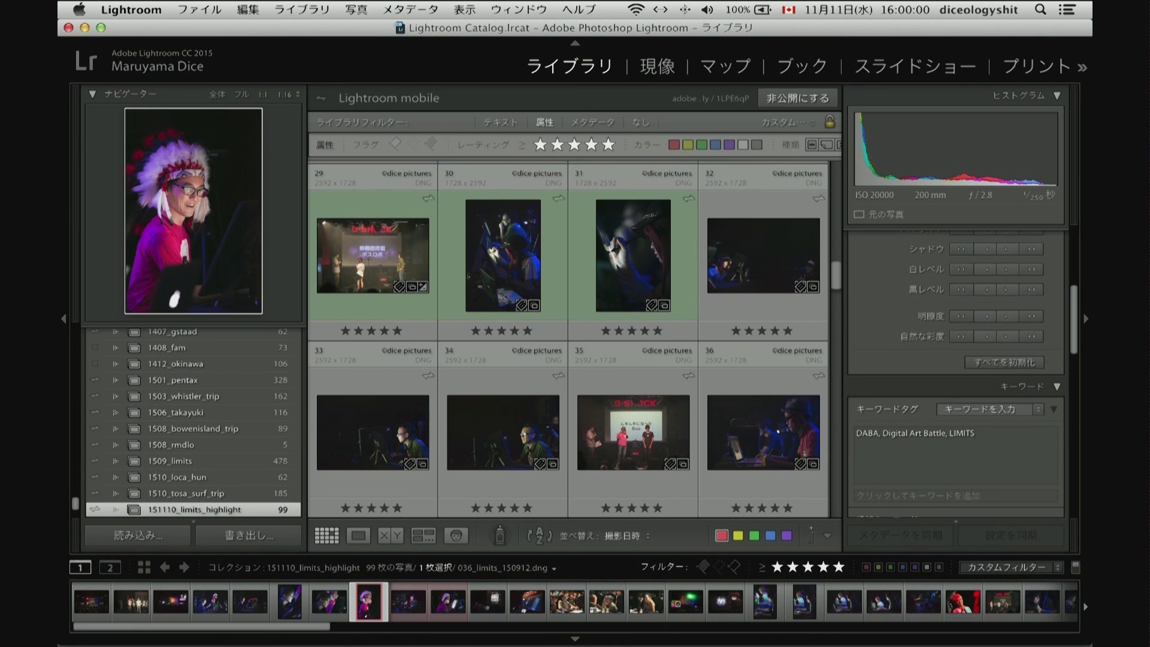
scroll(568, 338, "down", 10)
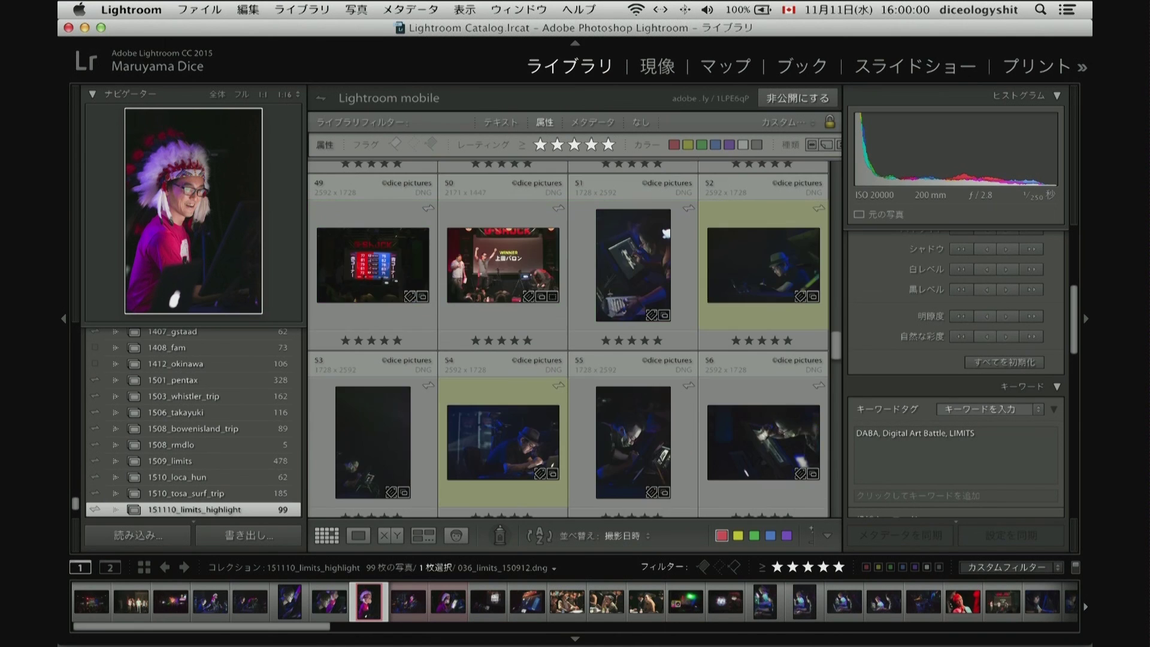